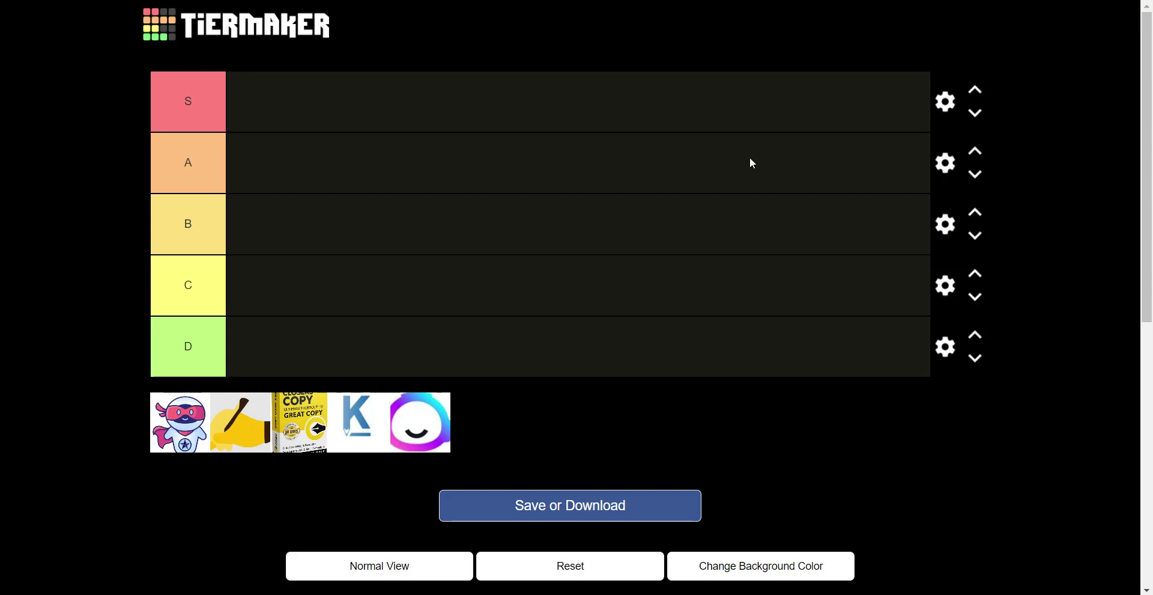
Step: Switch to WordHero and open its Video Descriptions tool from the social media writing tools
left_click(925, 1)
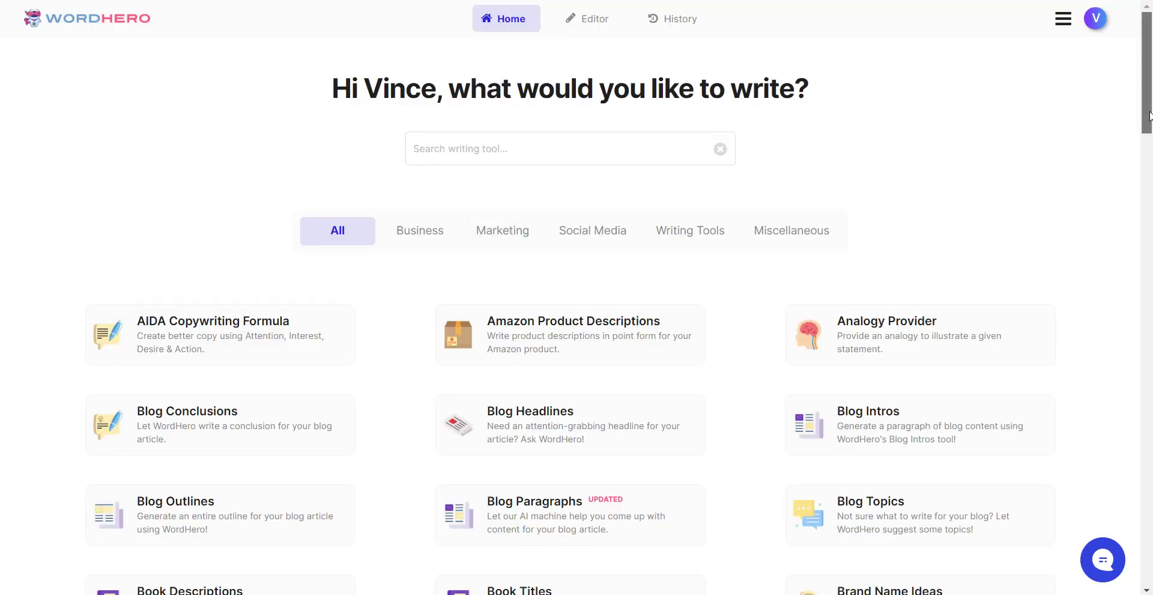
left_click_drag(1150, 114, 1150, 129)
left_click(595, 155)
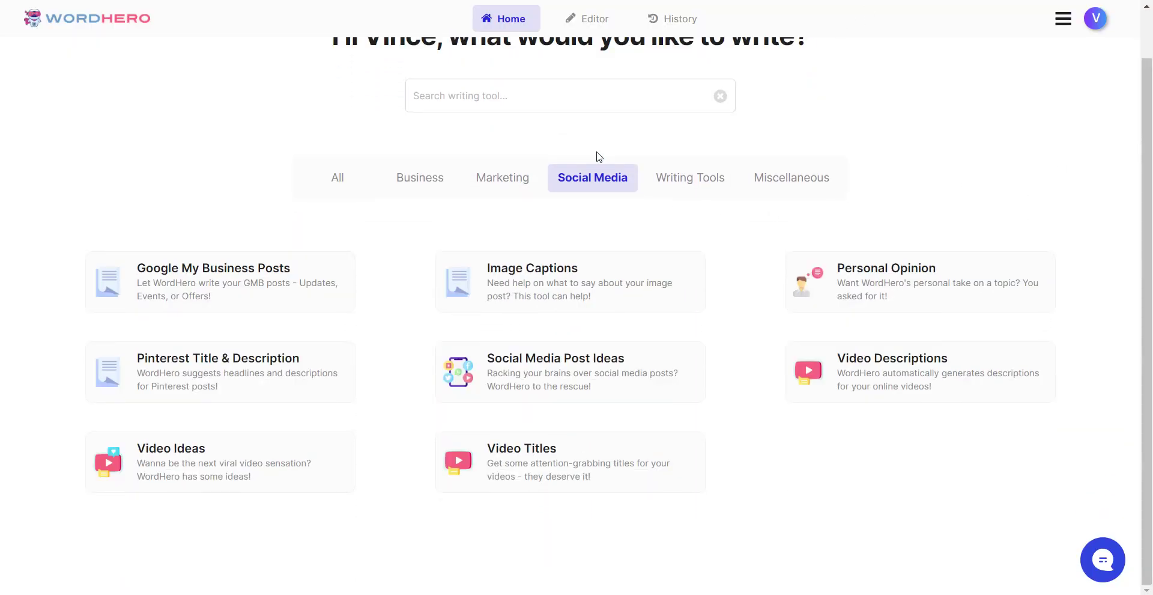
left_click(847, 359)
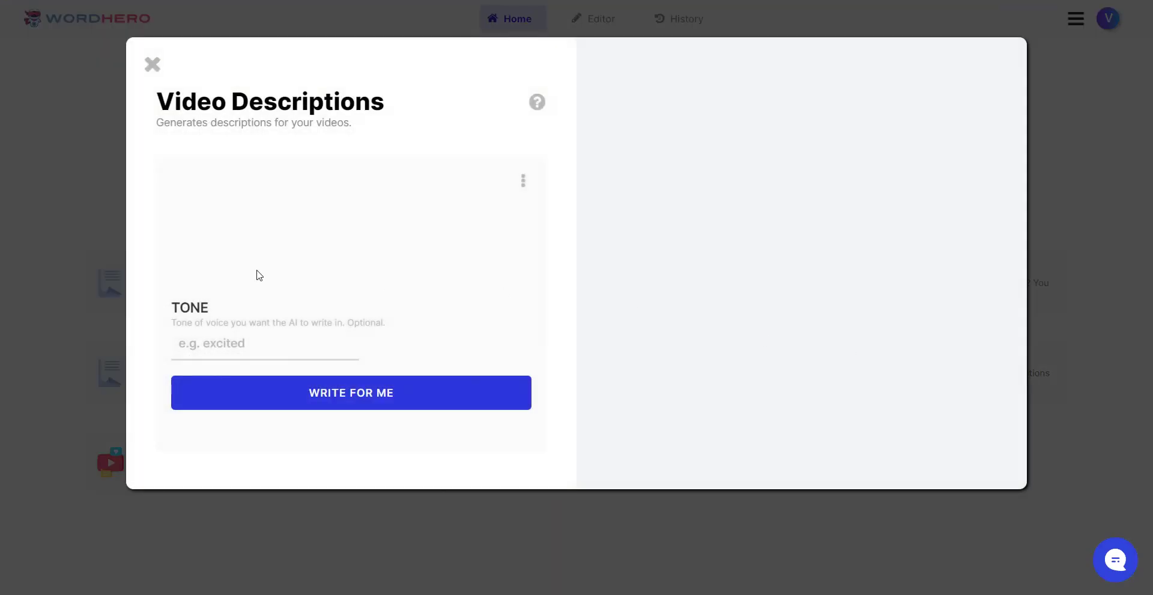
Step: Generate video descriptions for the short description "why ai is great" and copy the first result
left_click(240, 242)
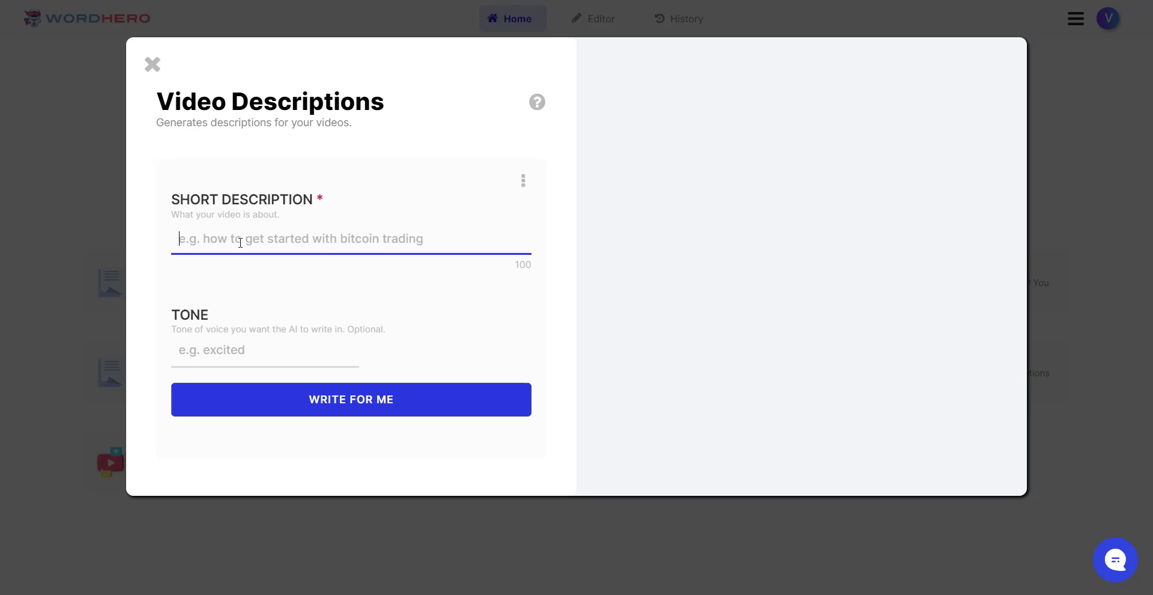
type("why")
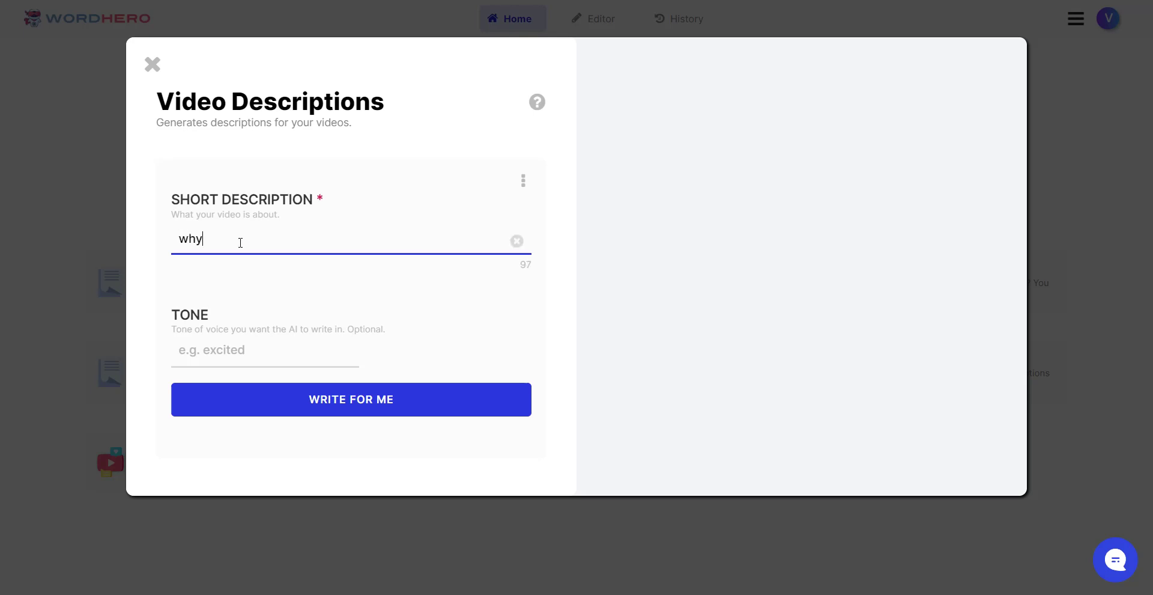
type(" ai is great")
triple_click(241, 242)
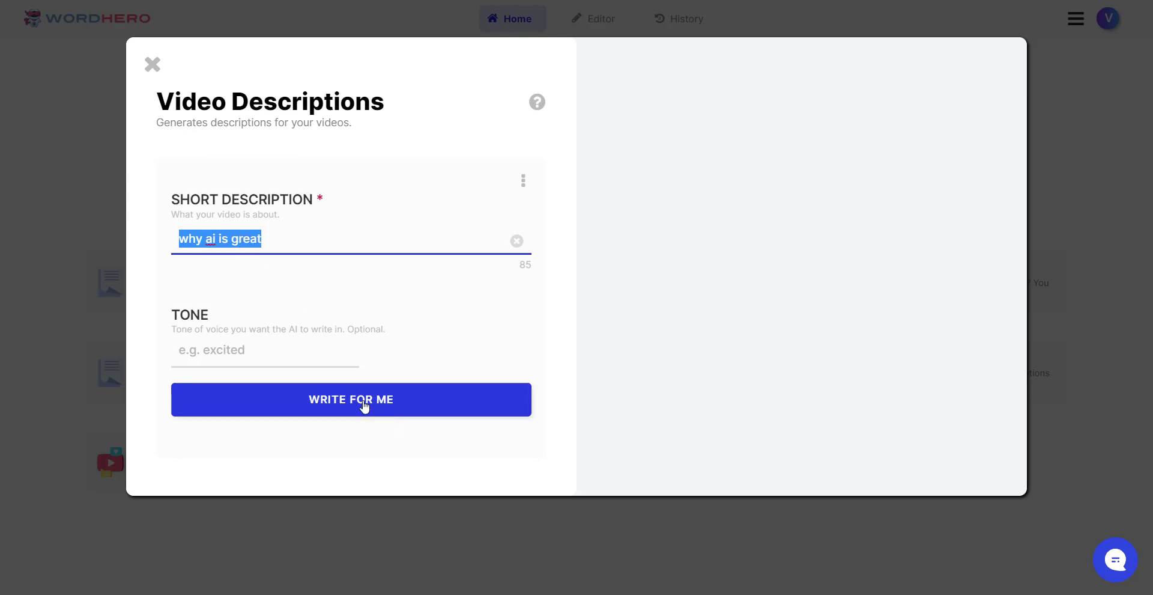
left_click(364, 404)
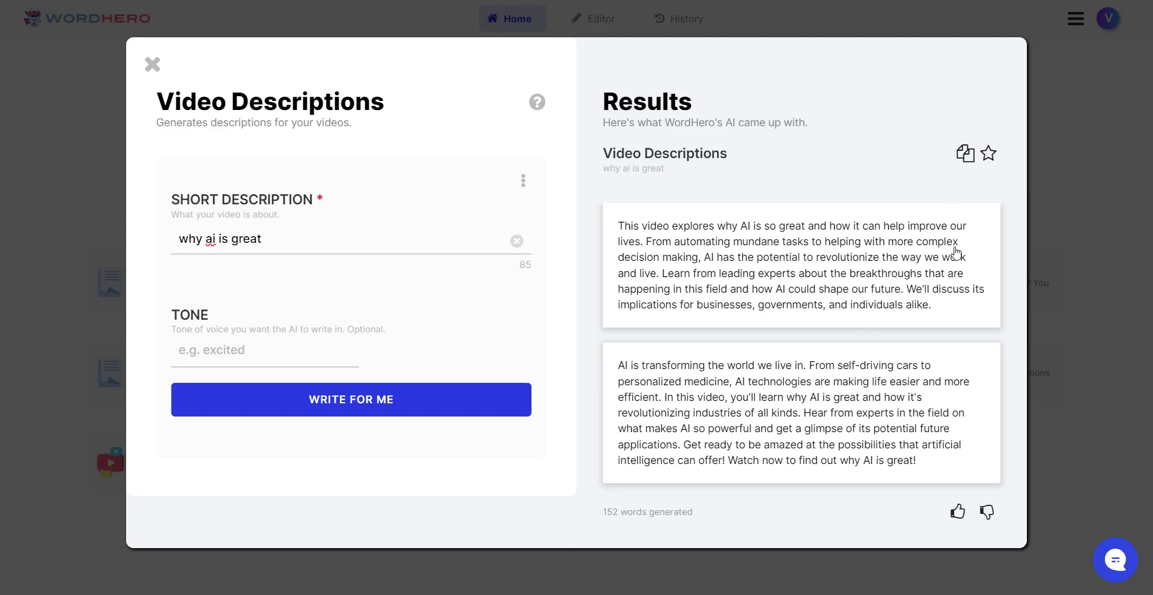
left_click(957, 253)
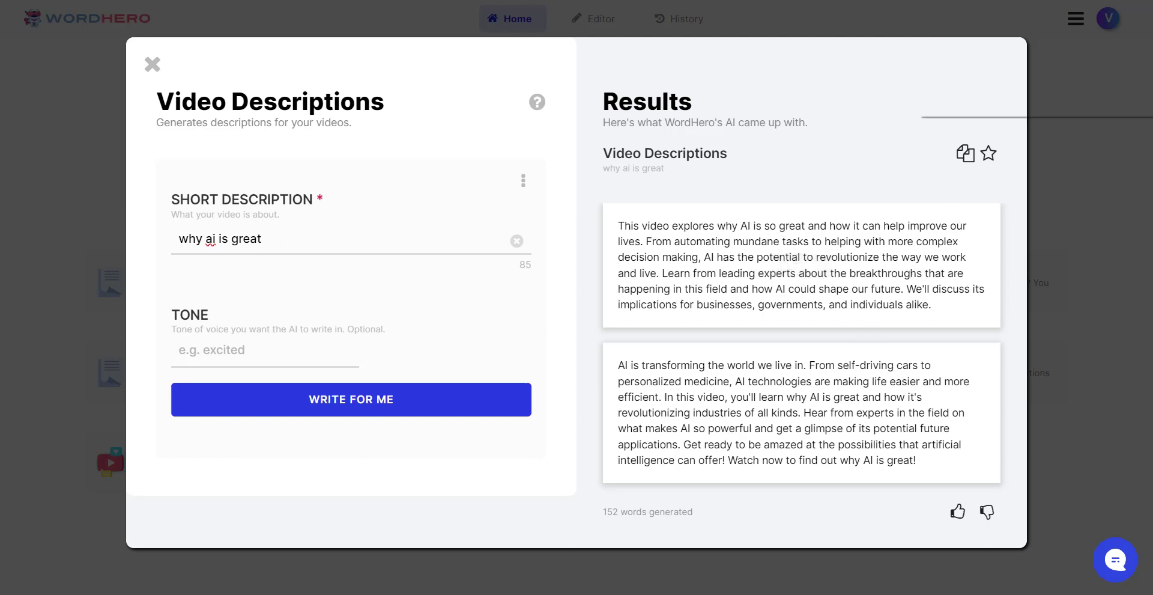
right_click(960, 2)
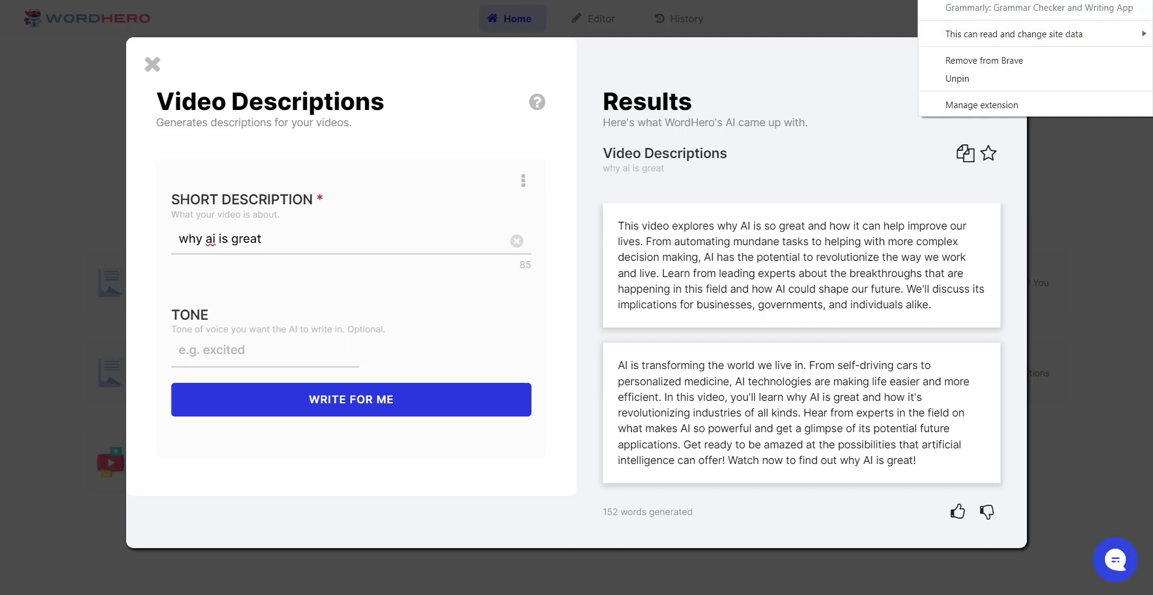
key("Escape")
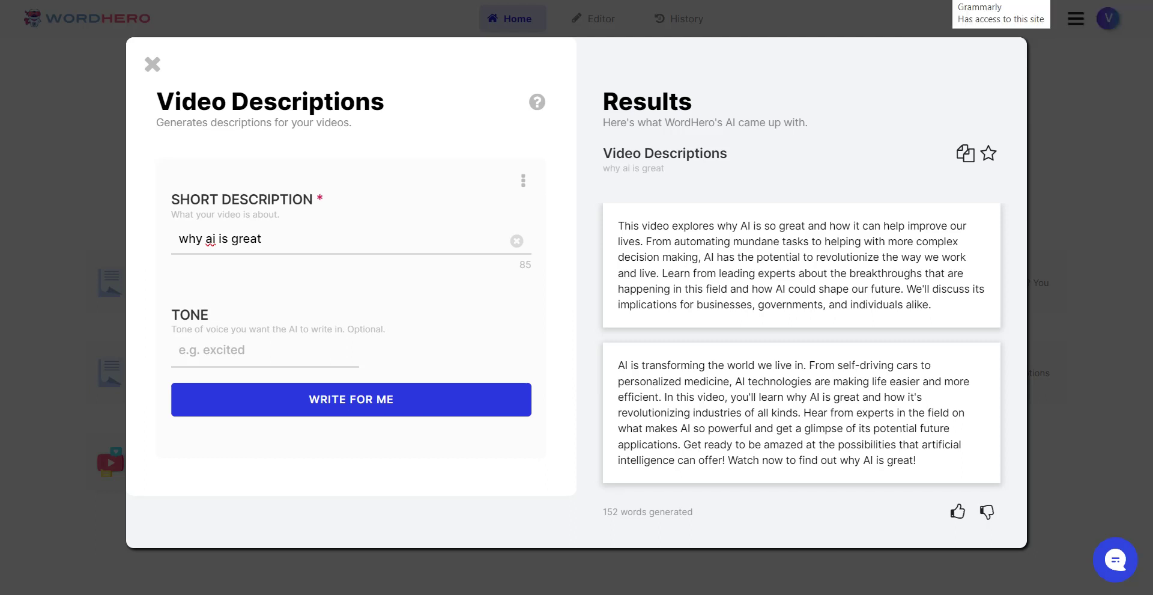
right_click(989, 3)
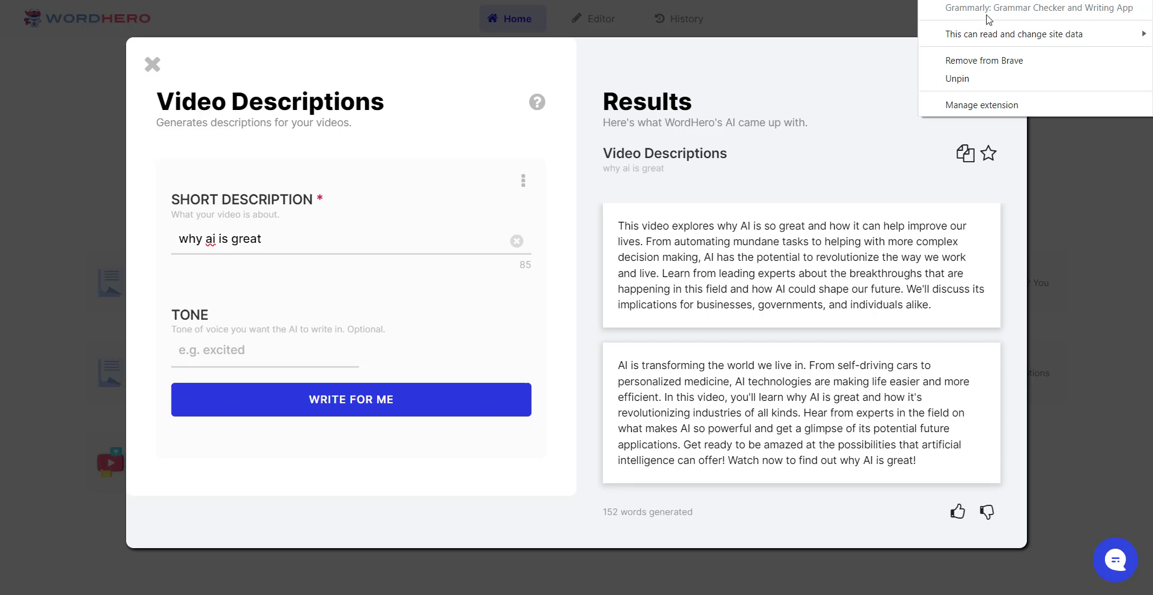
key("Escape")
Step: Try to open Grammarly in a new browser tab by looking up "gramm"
key("ctrl+t")
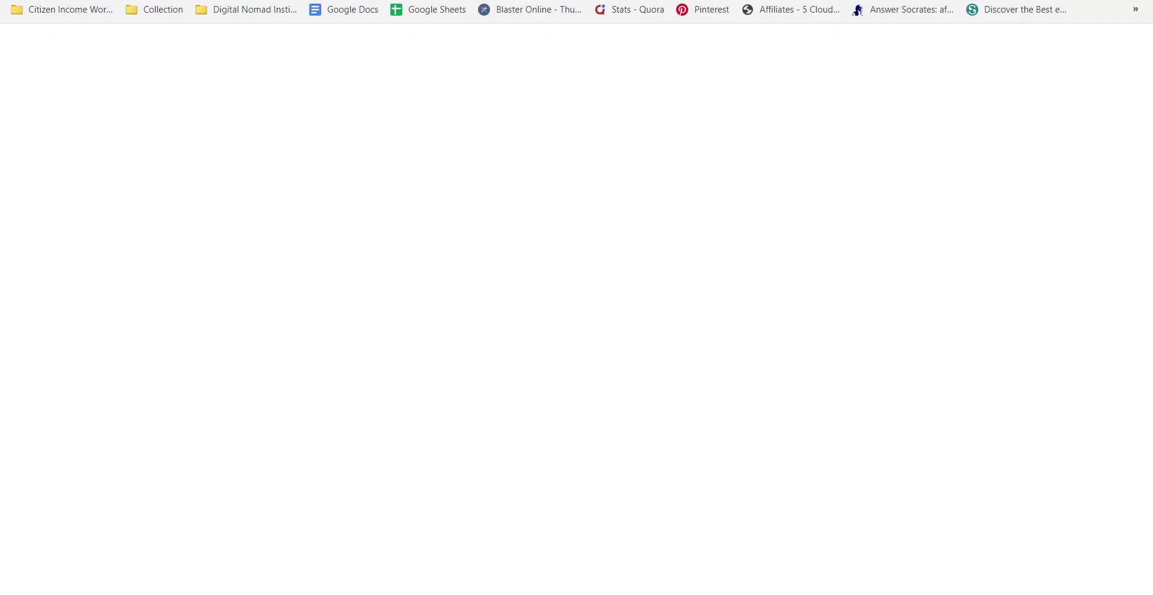
type("gramm")
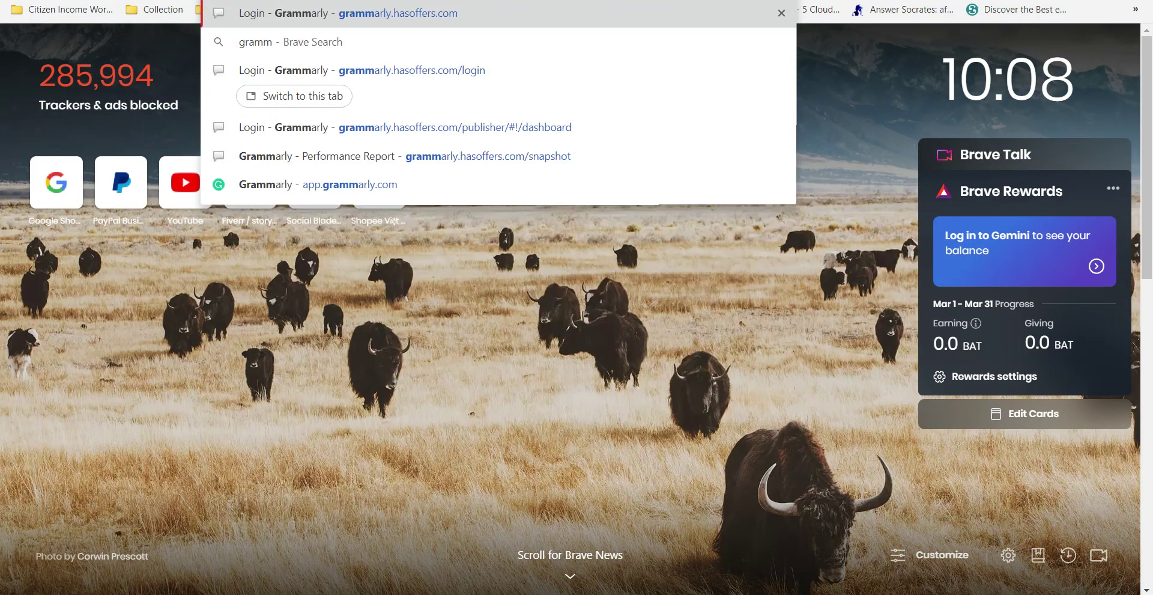
key("Down")
key("Down")
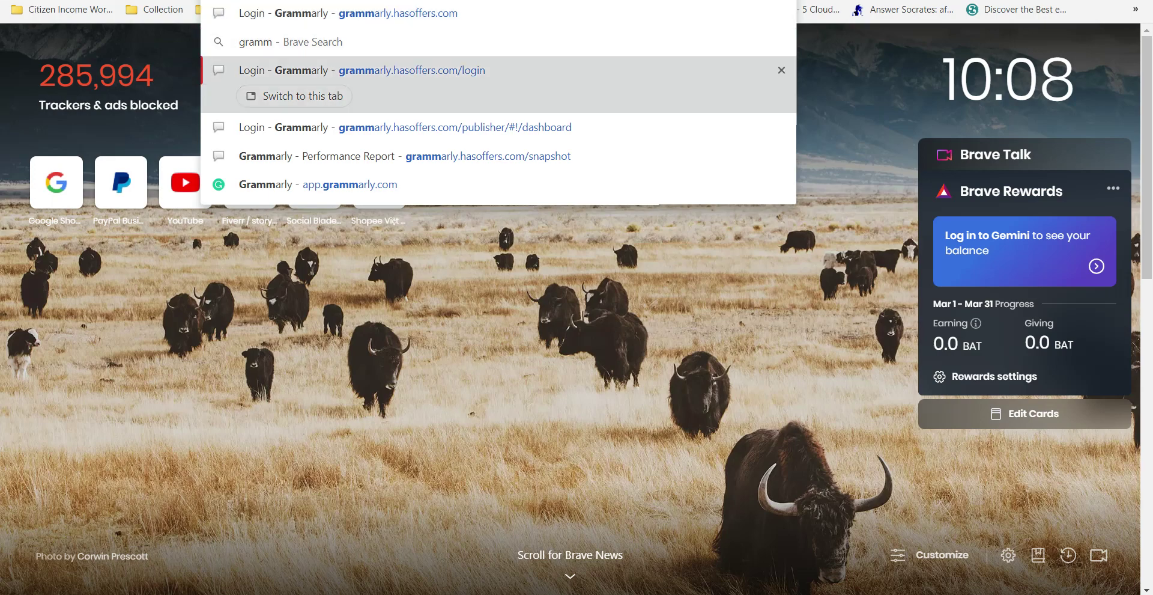
key("Return")
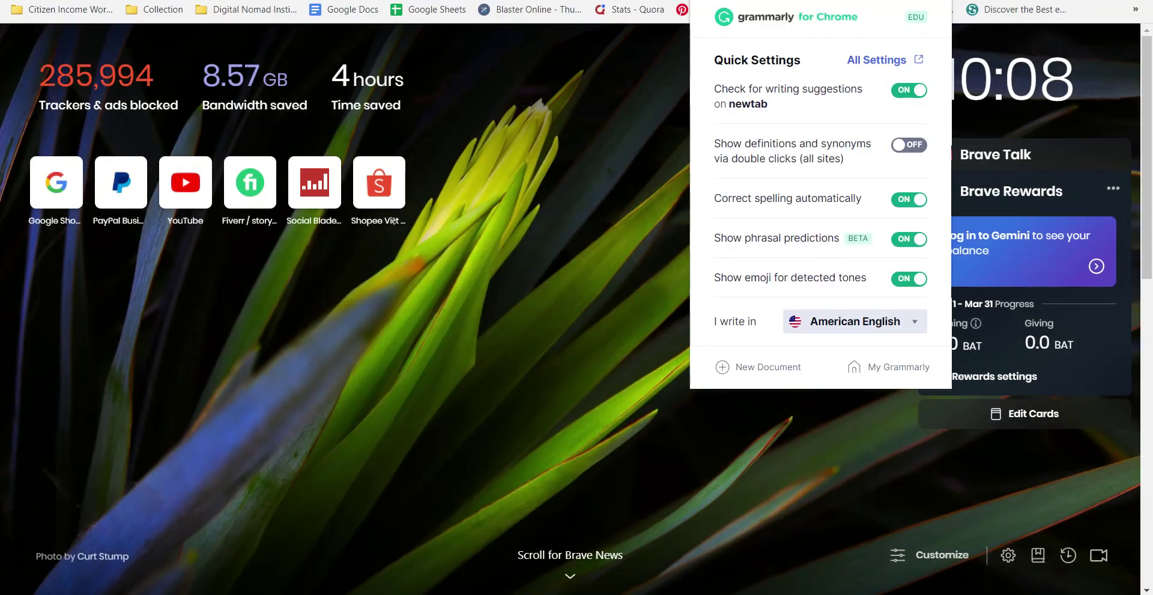
Step: Check the copied description for plagiarism in a new Grammarly document with the default goals
left_click(781, 371)
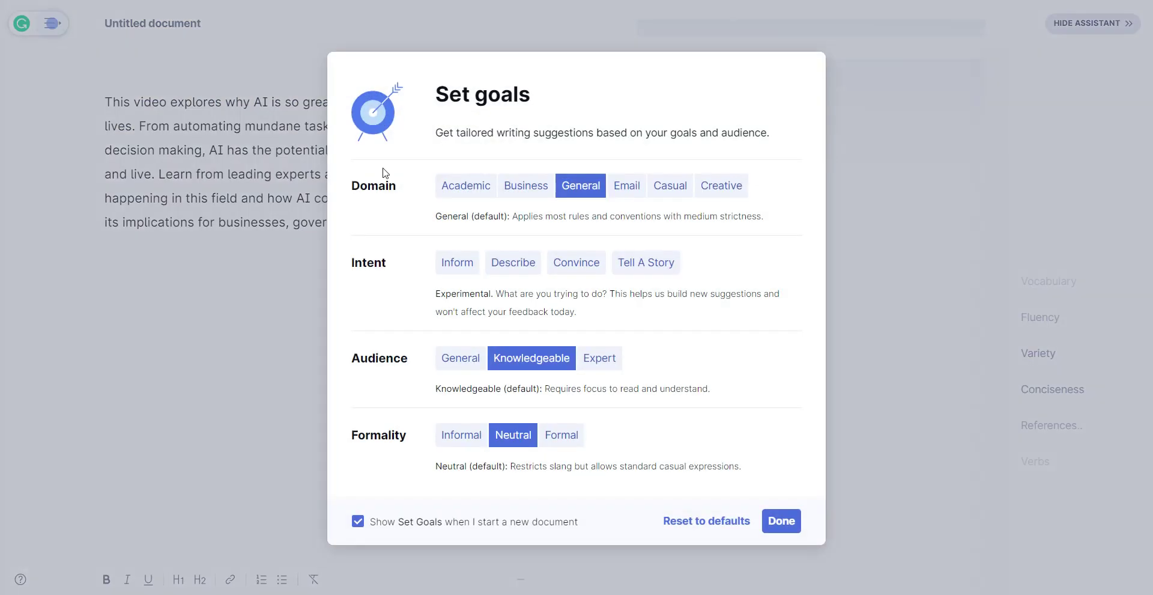
left_click(781, 520)
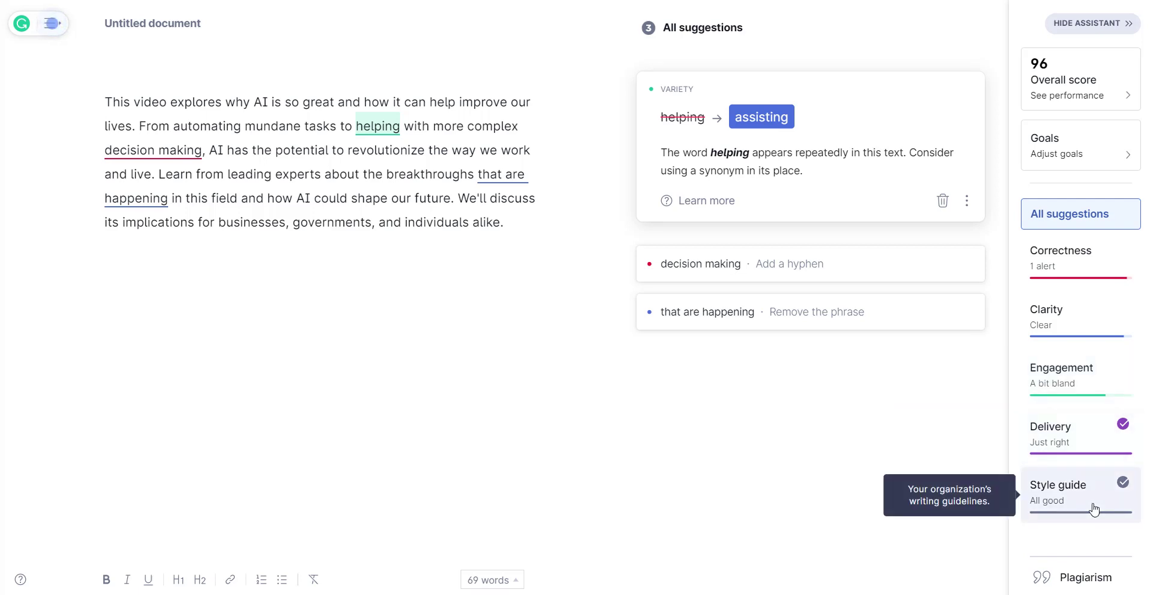
left_click(1086, 577)
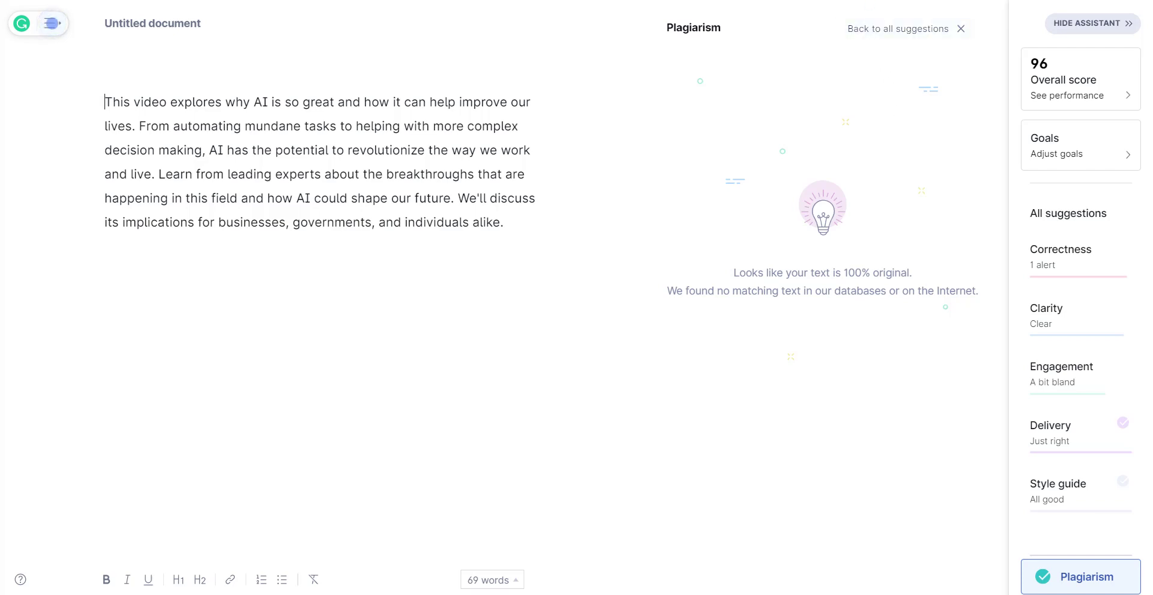
Step: Switch to Originality.AI and scan the copied description for AI content, with the plagiarism check turned off
left_click(901, 0)
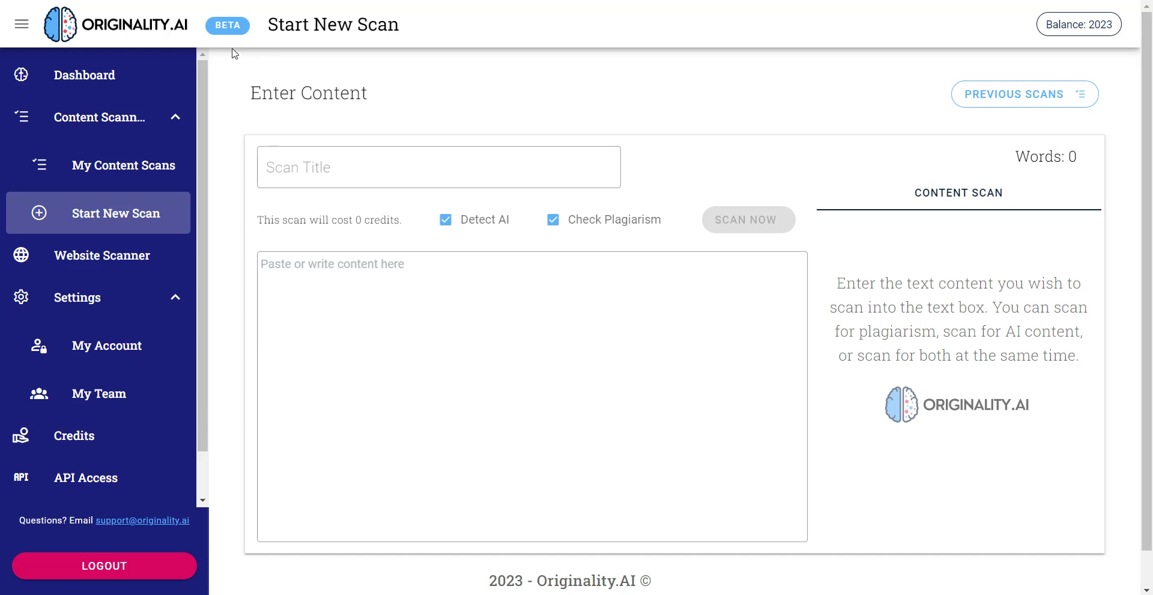
left_click(374, 282)
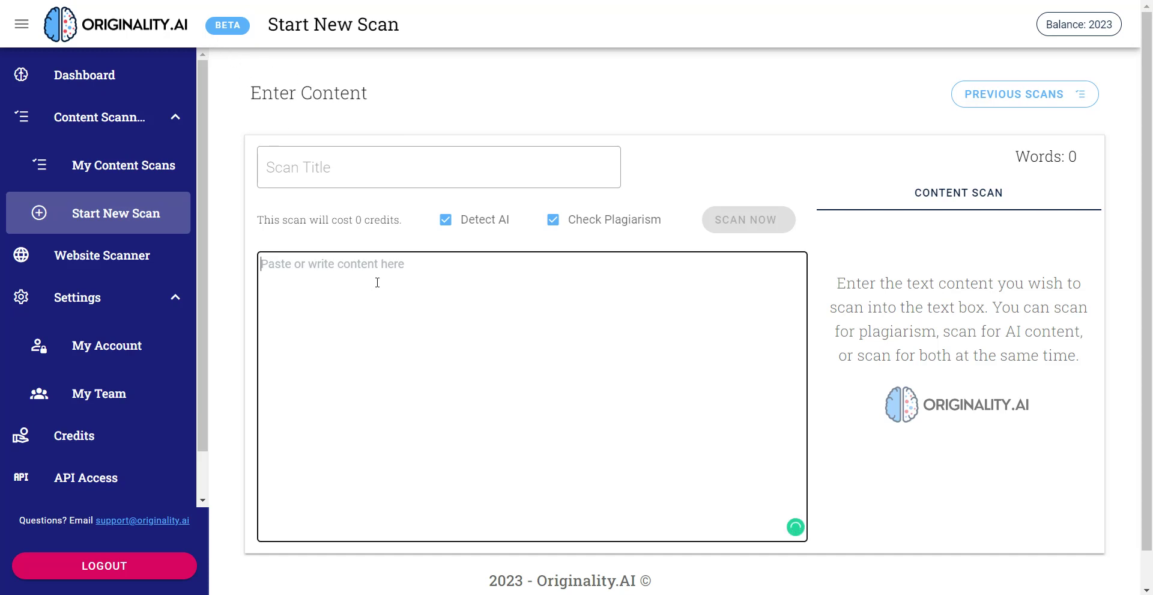
key("ctrl+v")
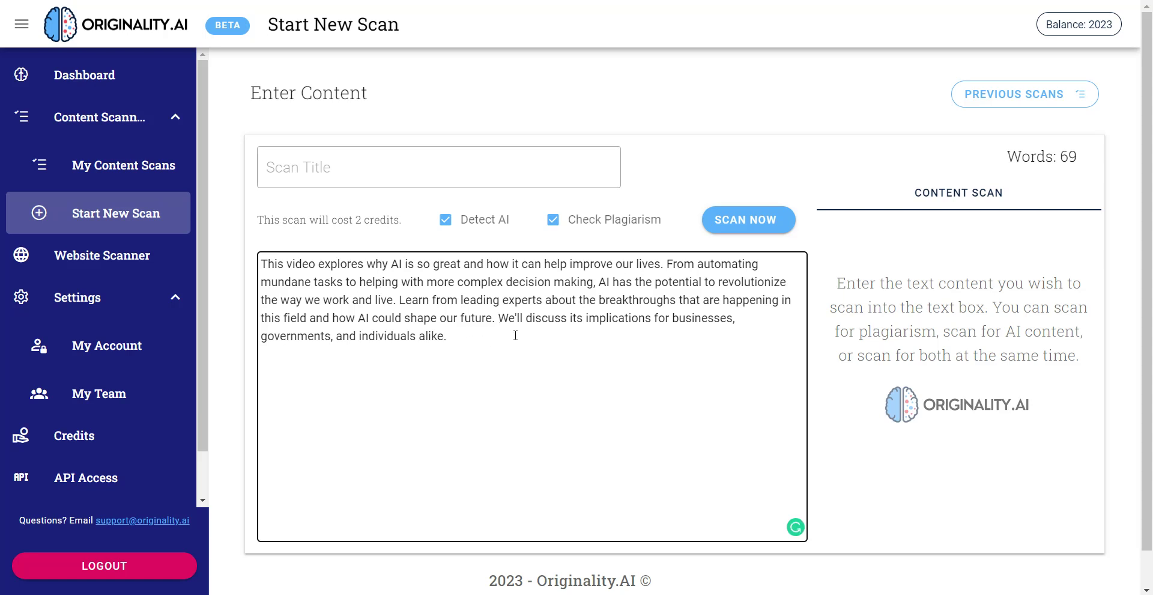
left_click(550, 220)
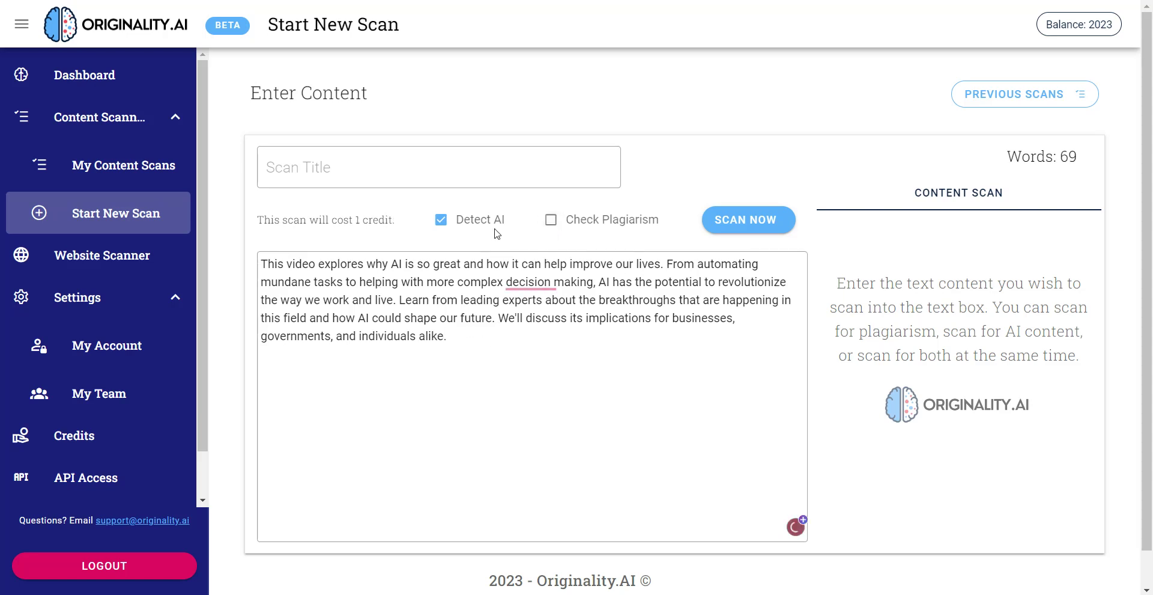
mouse_move(541, 282)
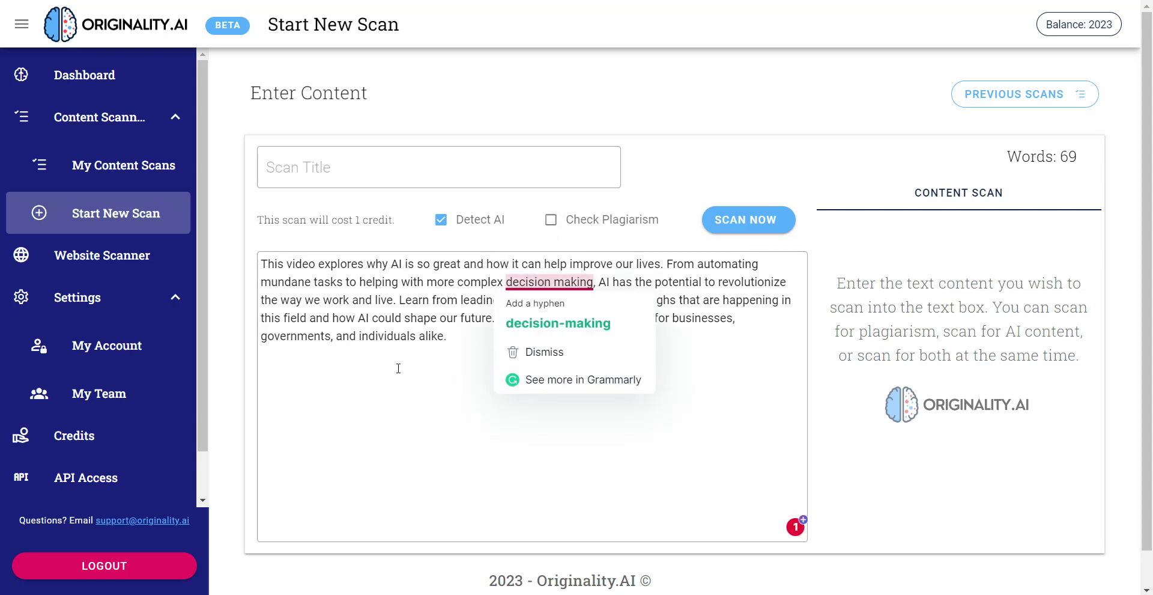
left_click(378, 336)
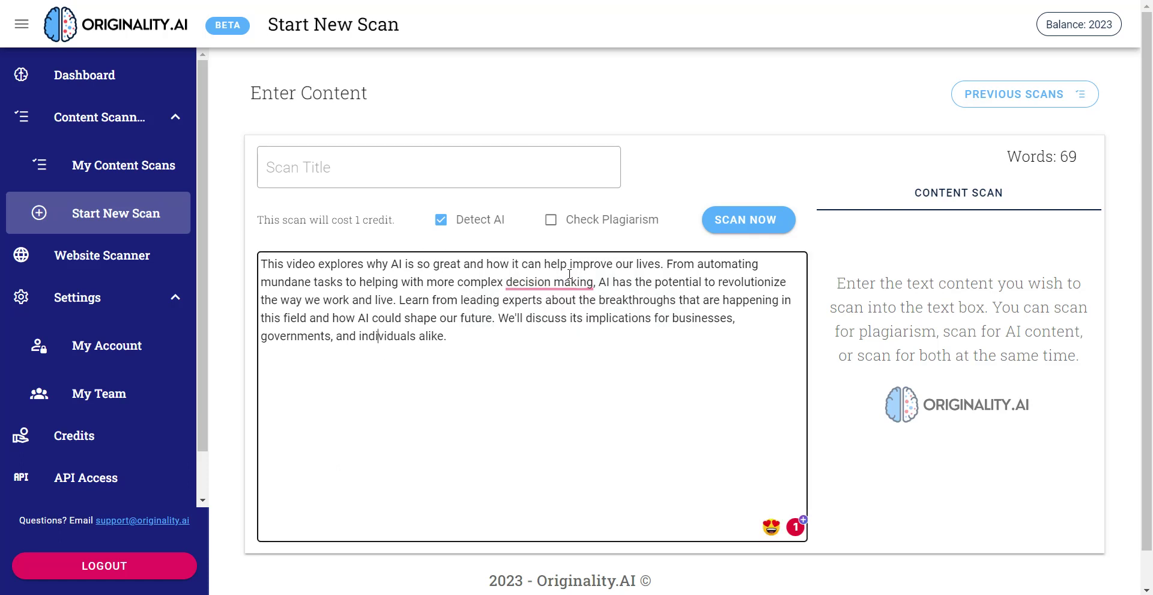
left_click(742, 221)
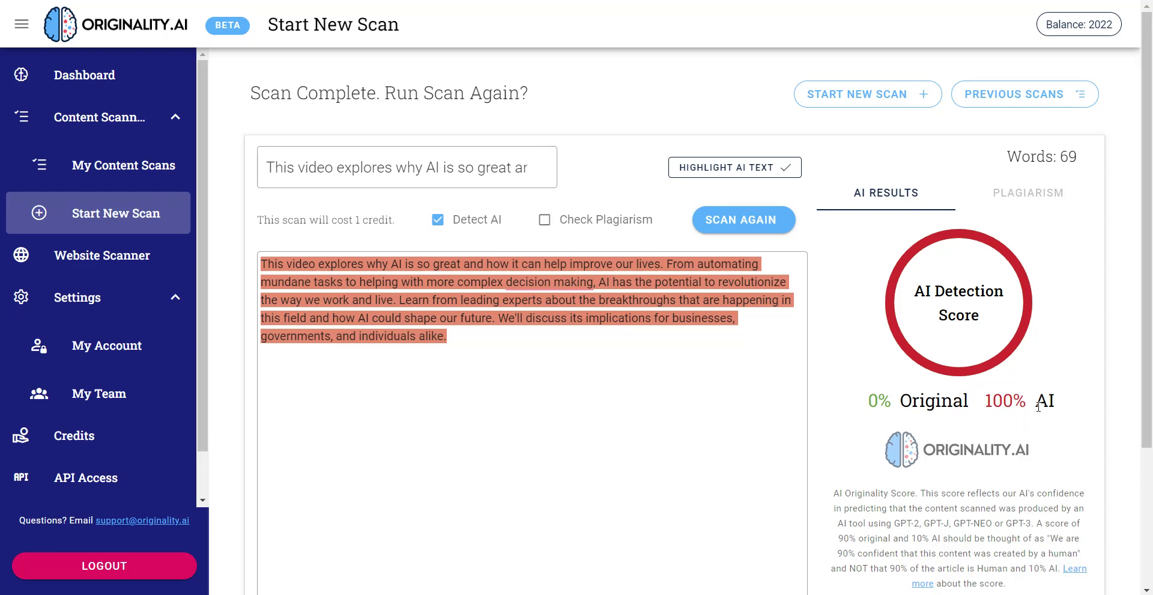
left_click_drag(1148, 370, 1148, 390)
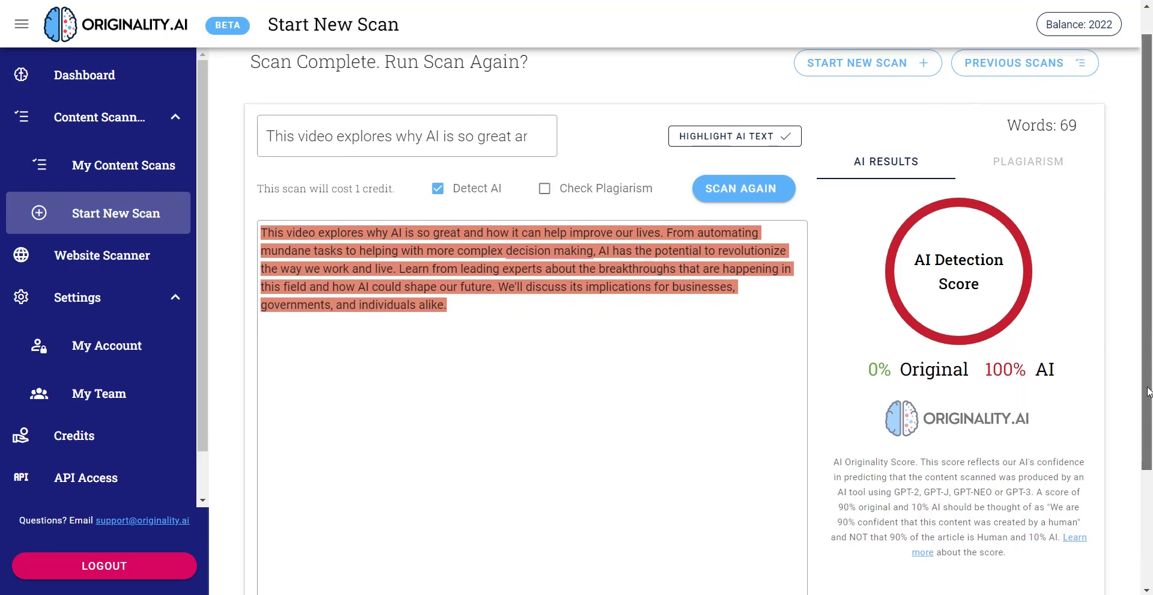
scroll(1149, 391, "up", 1)
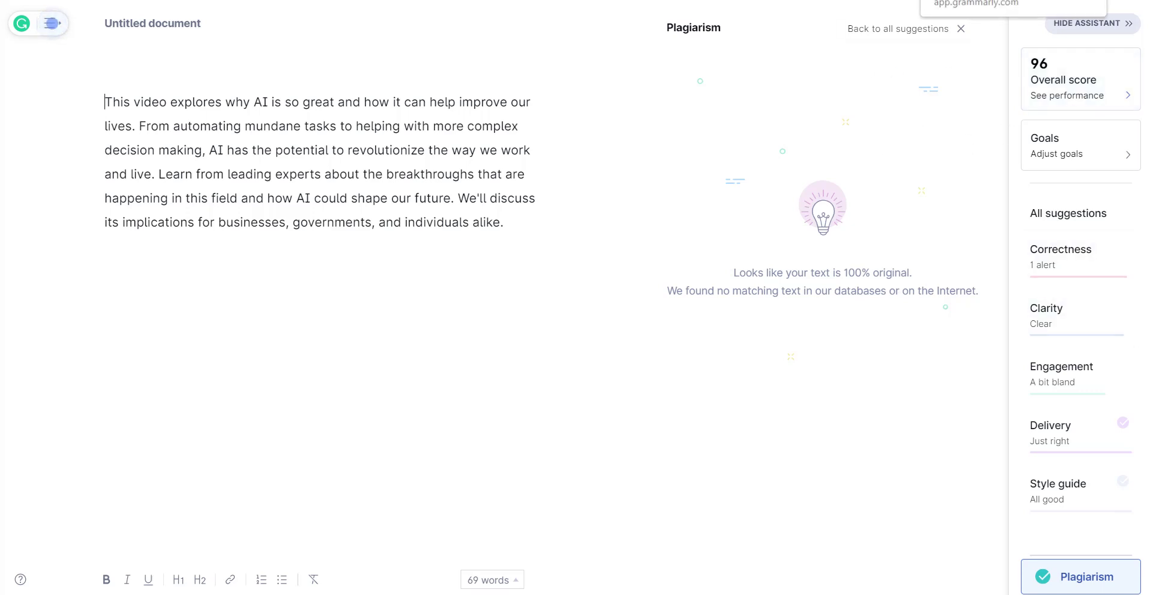
Step: Switch to the Rytr website and open its writing workspace
key("ctrl+Tab")
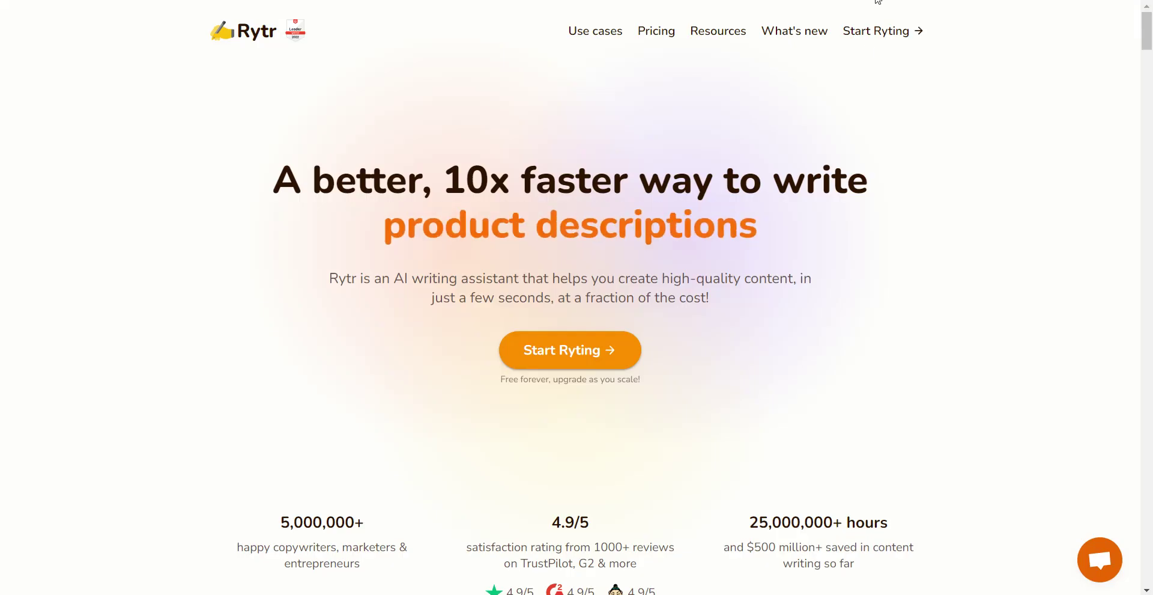
left_click(607, 355)
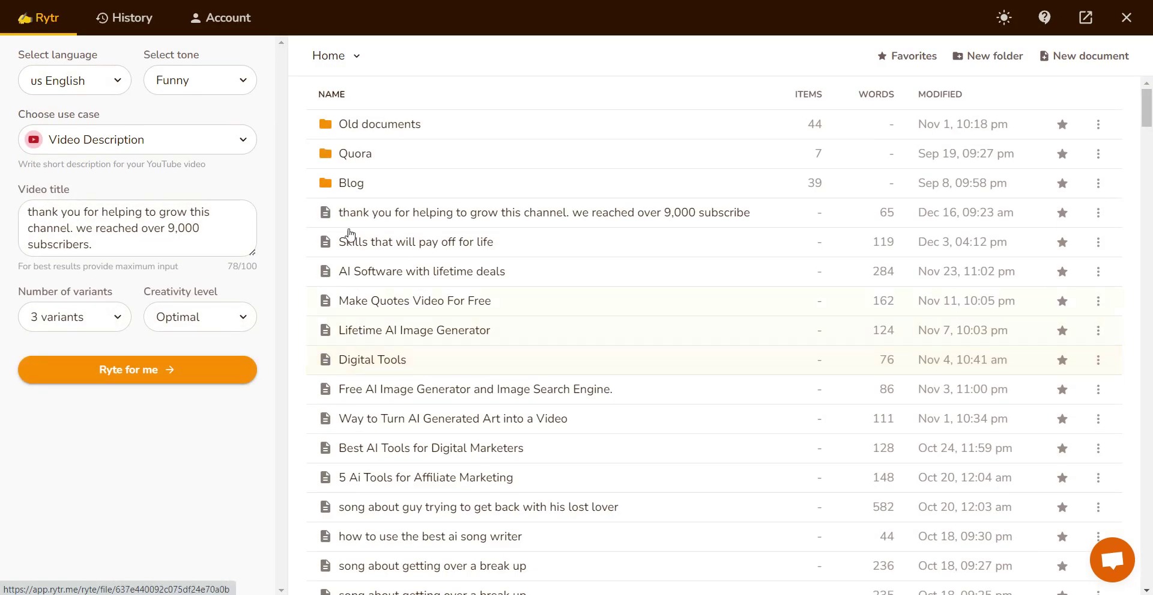
left_click(164, 213)
key("ctrl+a")
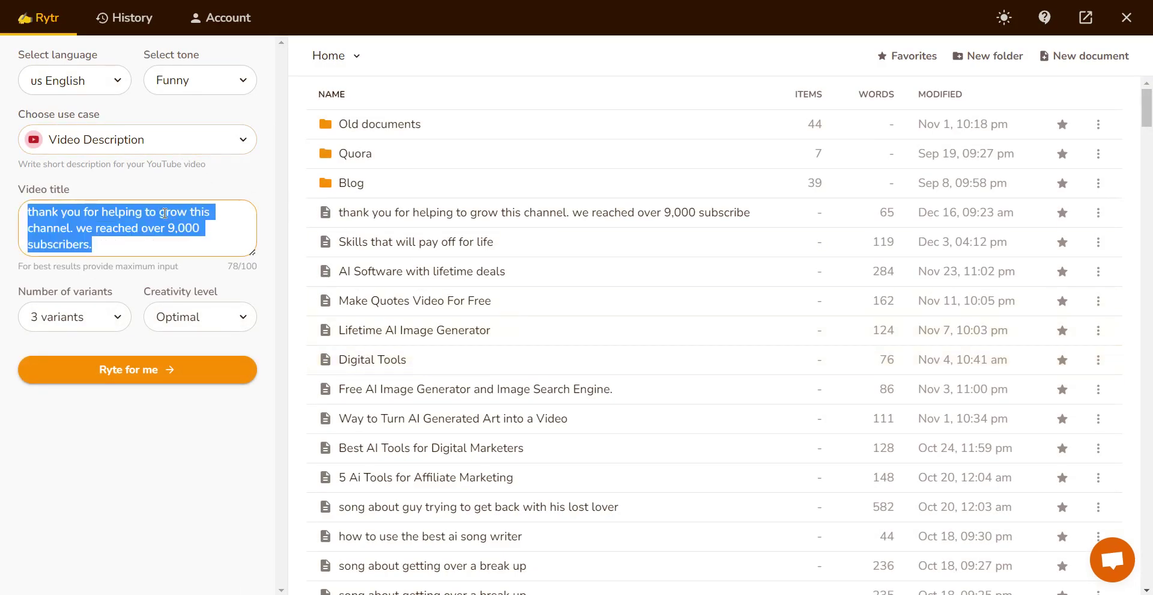
key("ctrl+v")
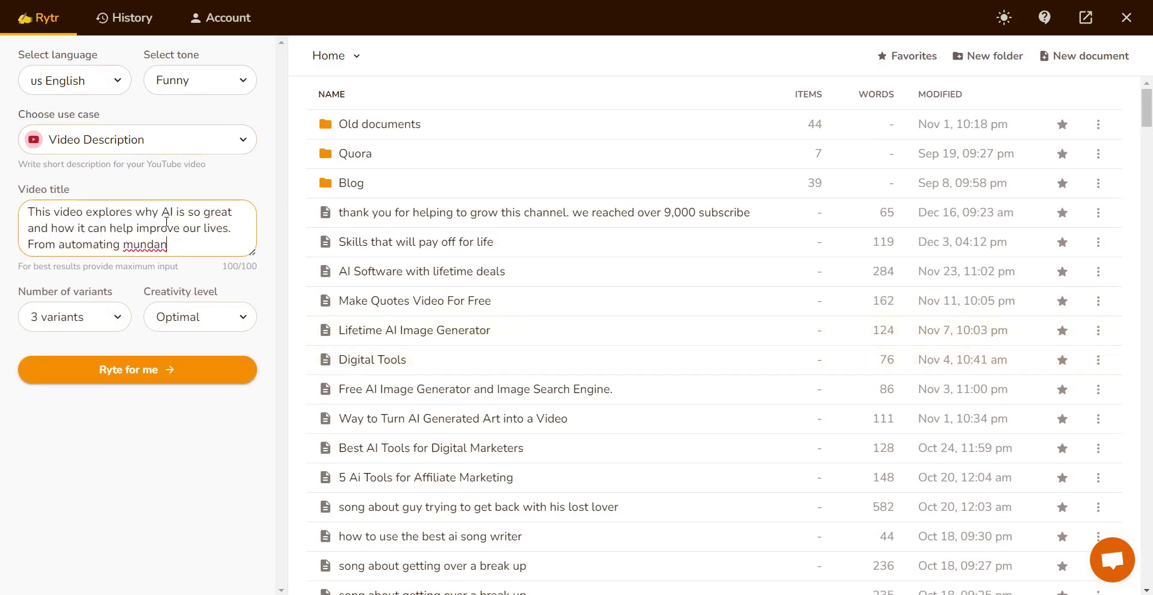
Step: Set the video title to "why is ai so great" and generate three variants of the video description
left_click_drag(189, 241, 9, 198)
type("Why ")
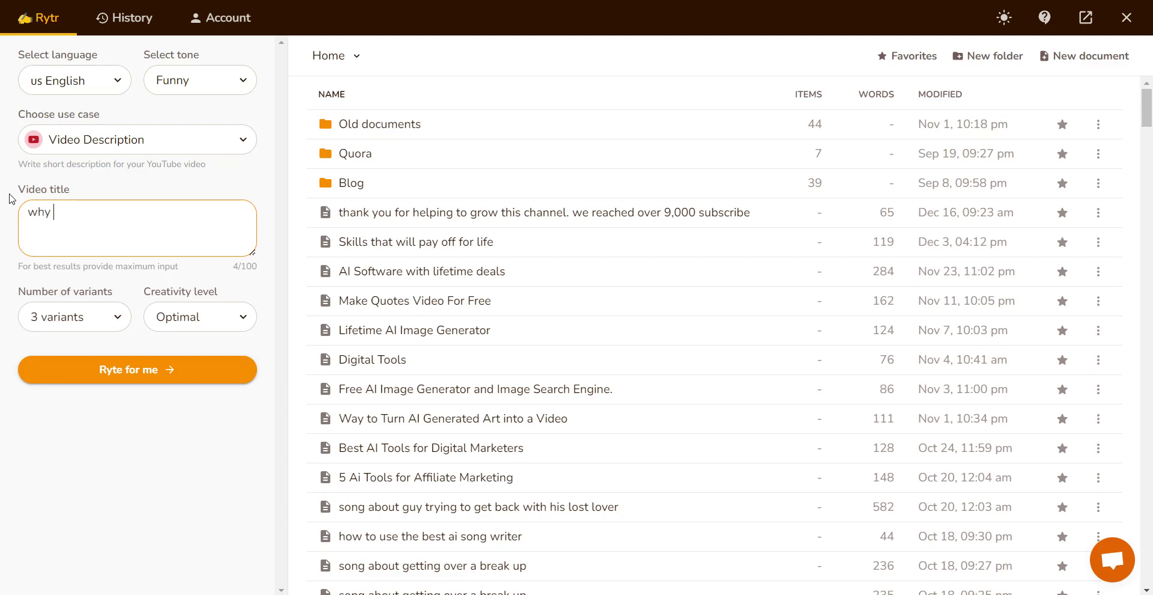
type("is ai so great")
key("ctrl+a")
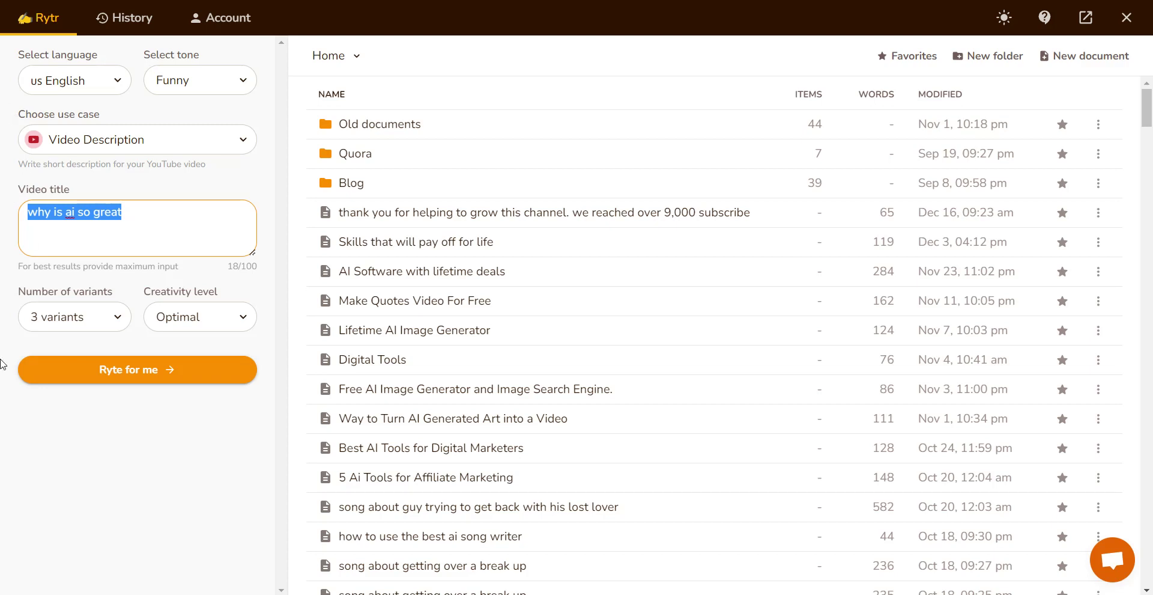
left_click(99, 377)
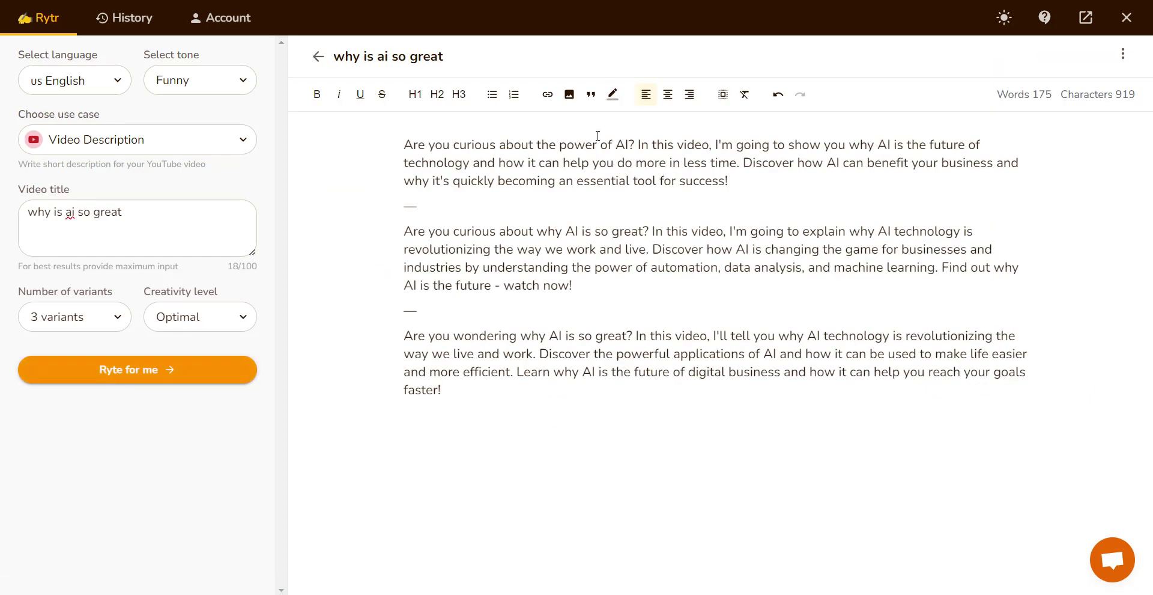
Step: Copy the first generated Rytr description, replace the old text in the Grammarly document with it, and check it for plagiarism
triple_click(605, 159)
key("ctrl+c")
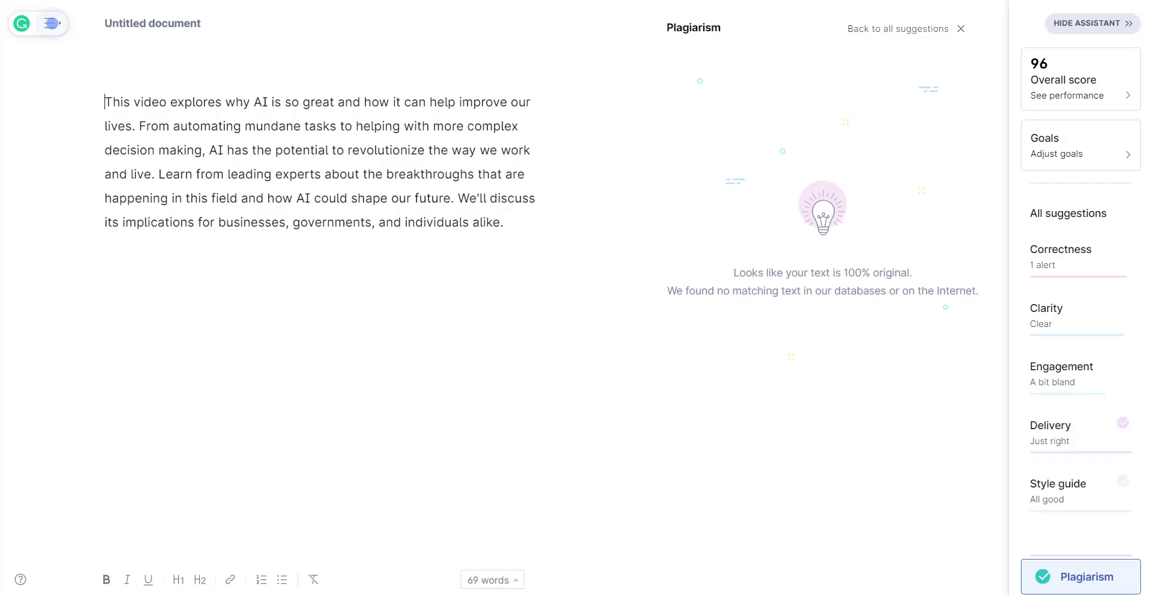
left_click_drag(515, 222, 80, 44)
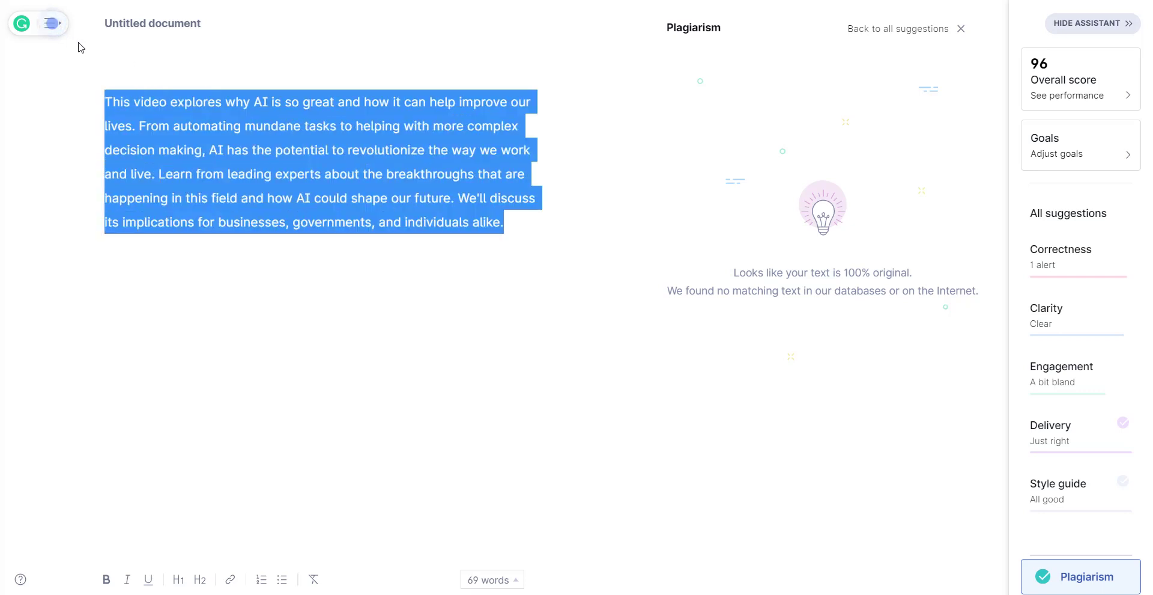
key("ctrl+v")
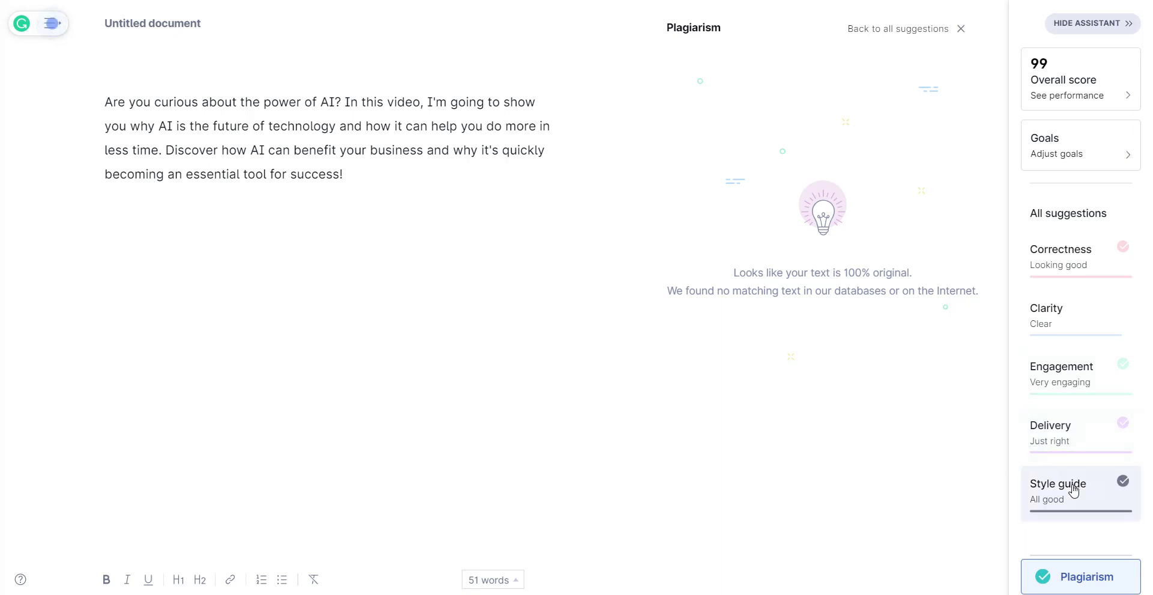
left_click(1058, 577)
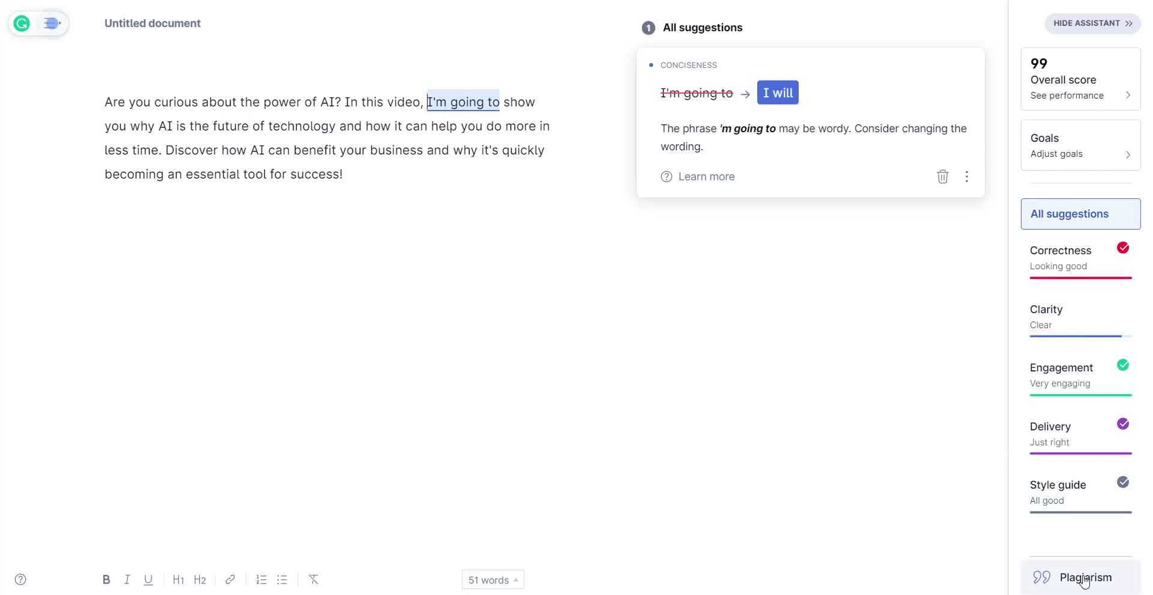
left_click(1060, 575)
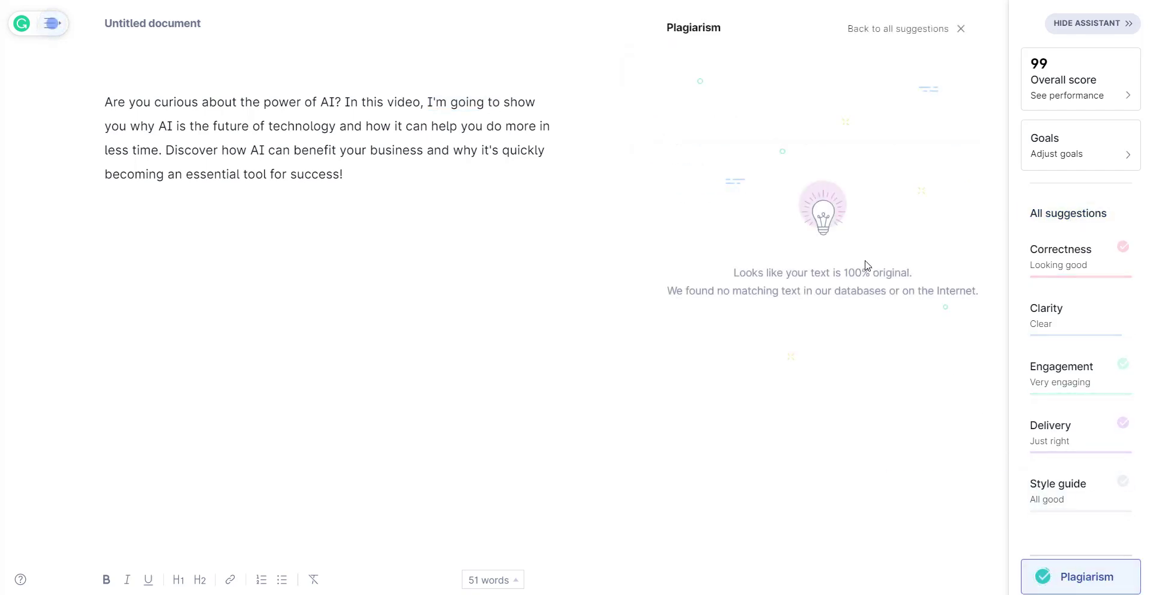
Step: Copy the Rytr description from Grammarly, replace the previously scanned text in Originality.AI with it, and run the AI detection scan again
left_click_drag(365, 173, 77, 64)
key("ctrl+c")
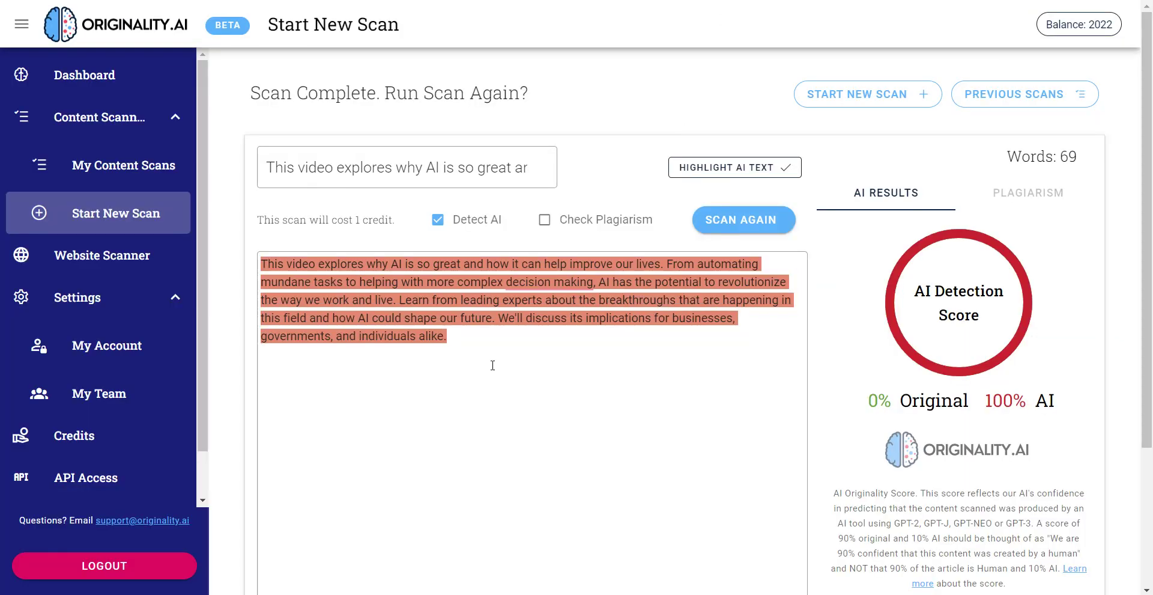
left_click(493, 365)
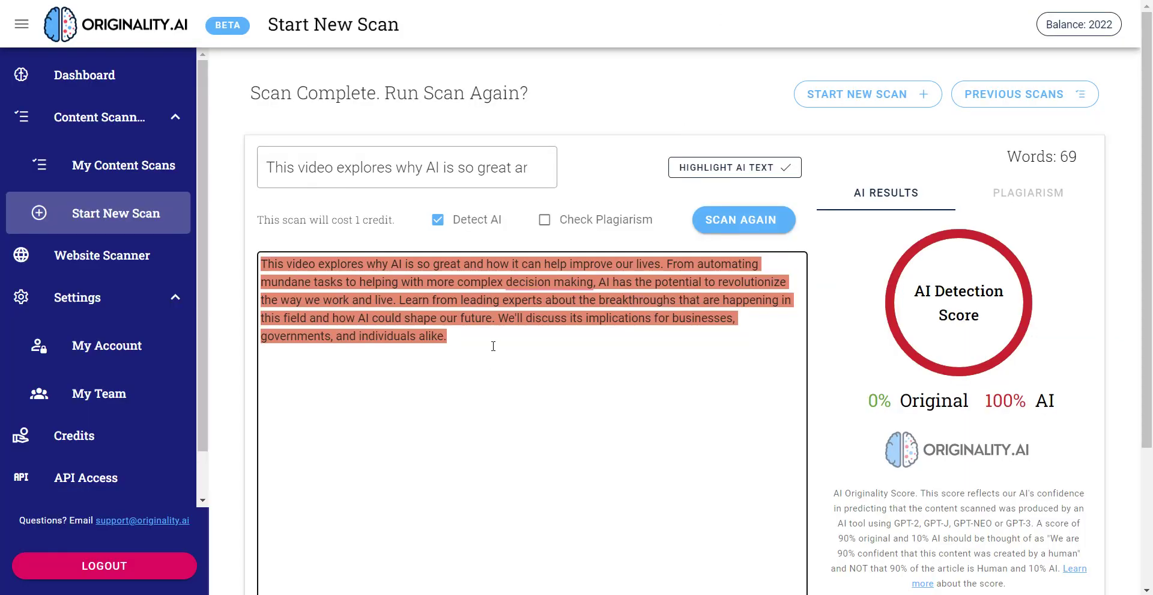
left_click_drag(491, 343, 258, 260)
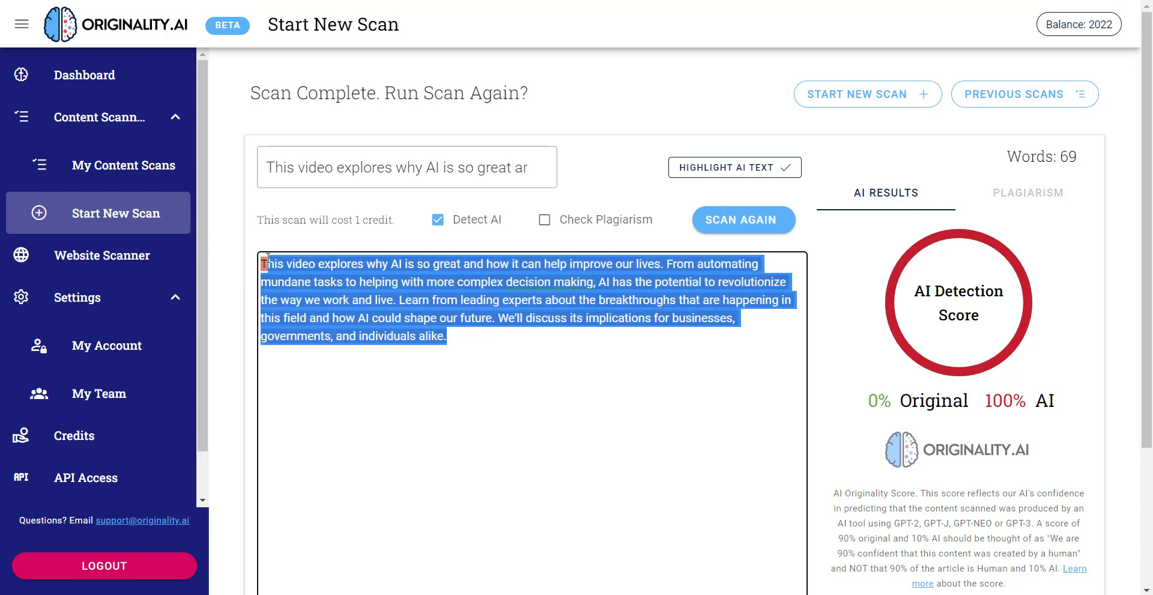
key("ctrl+v")
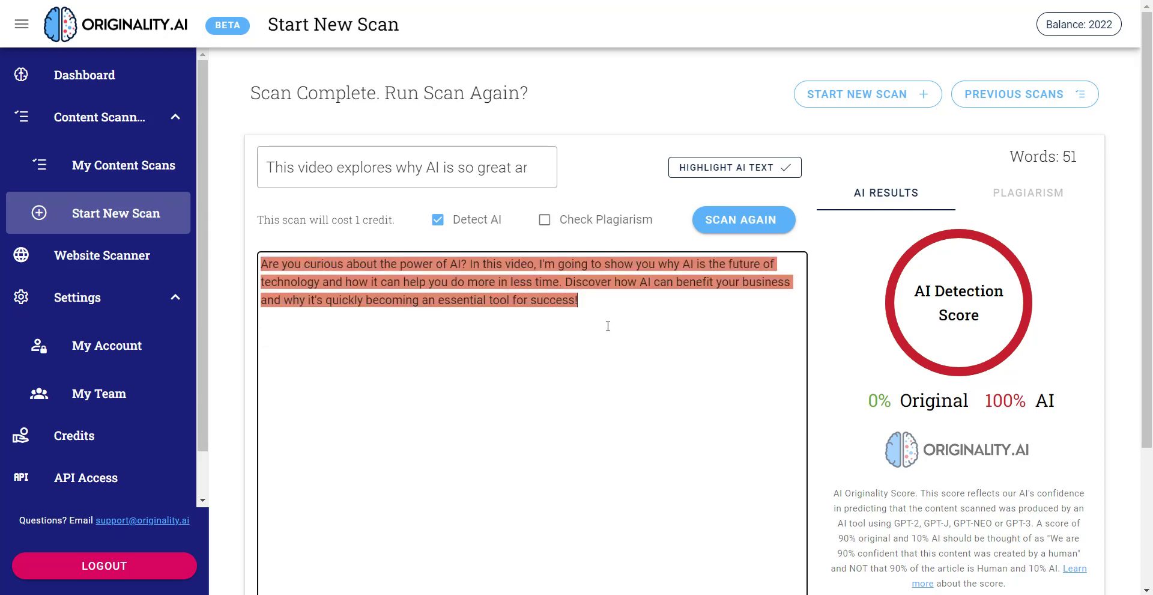
left_click(733, 222)
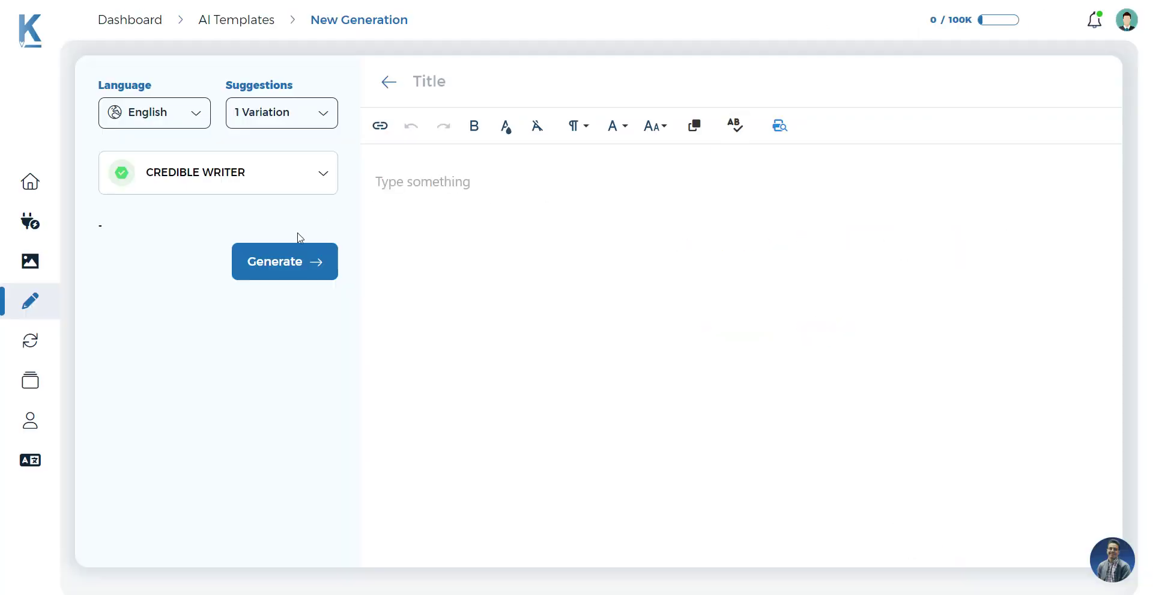
mouse_move(60, 228)
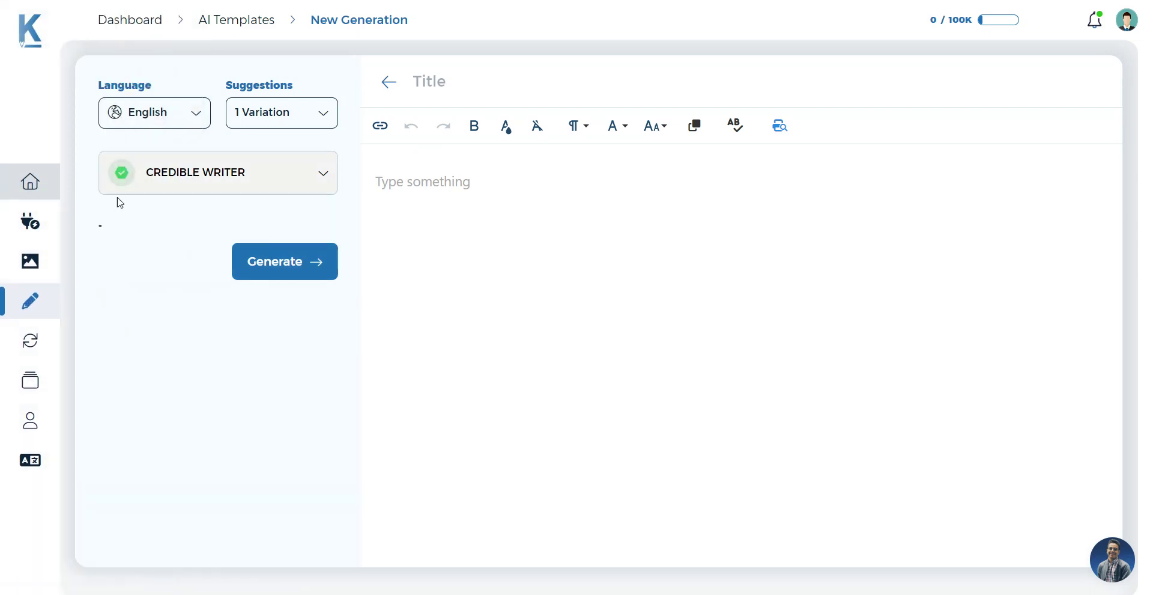
left_click(280, 175)
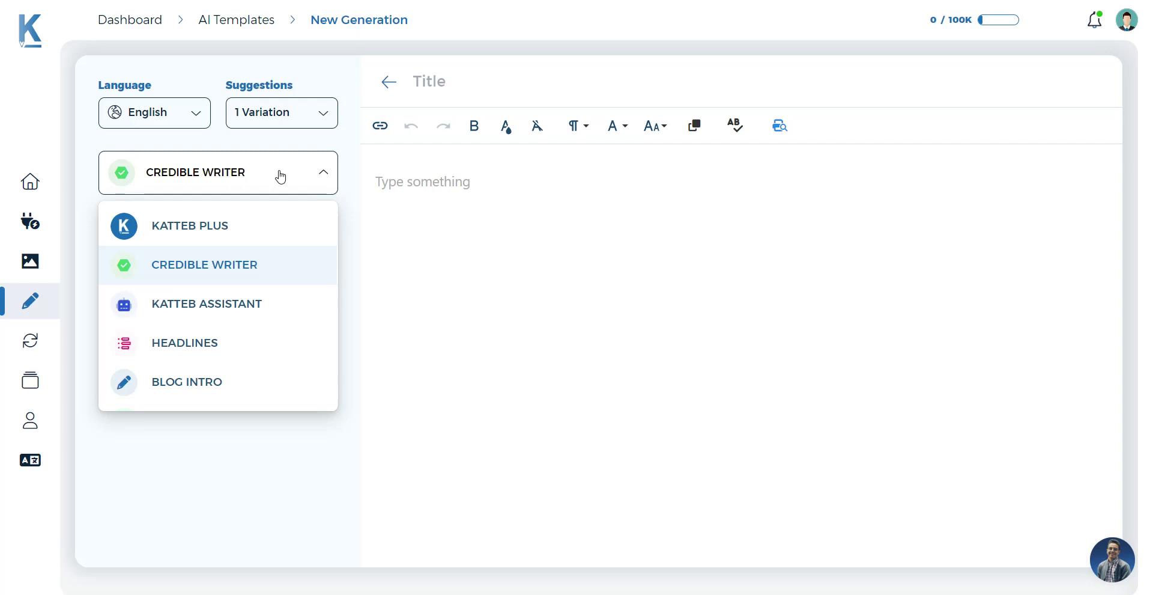
left_click(323, 174)
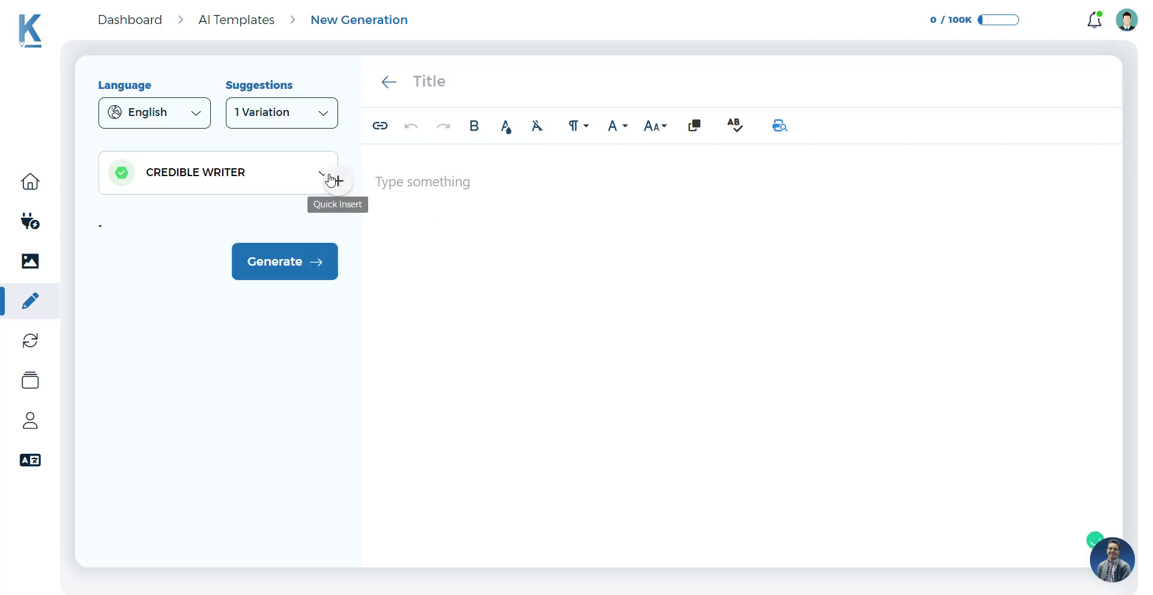
mouse_move(48, 233)
type("ai")
key("BackSpace")
key("BackSpace")
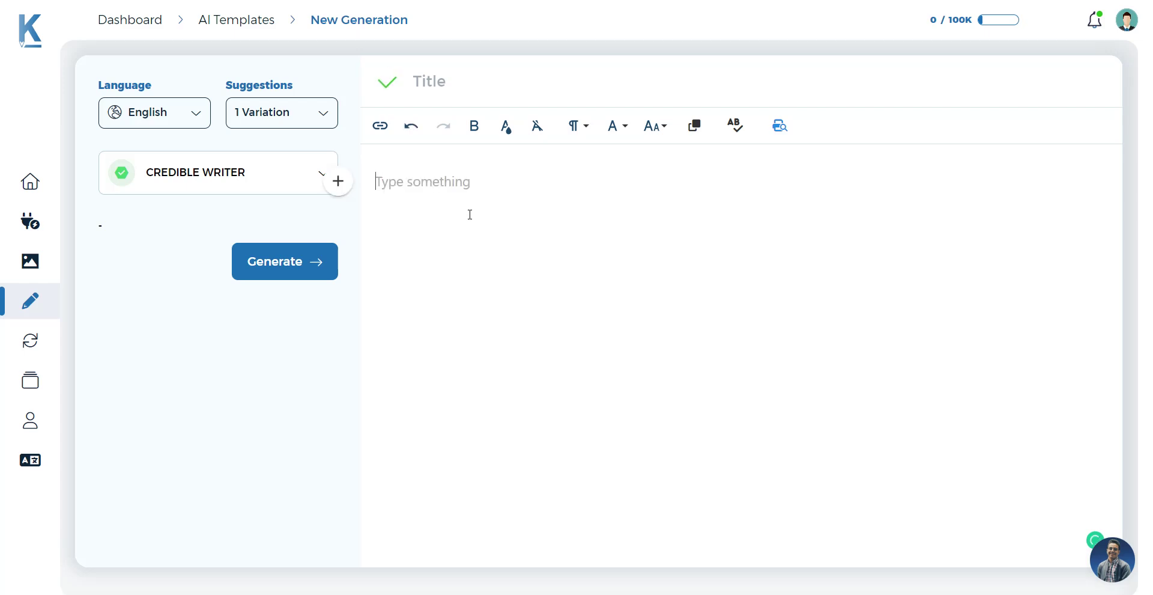
Step: Enter "why ai is good" in the Katteb editor and try to generate one variation with the Credible Writer template
type("why ai is good")
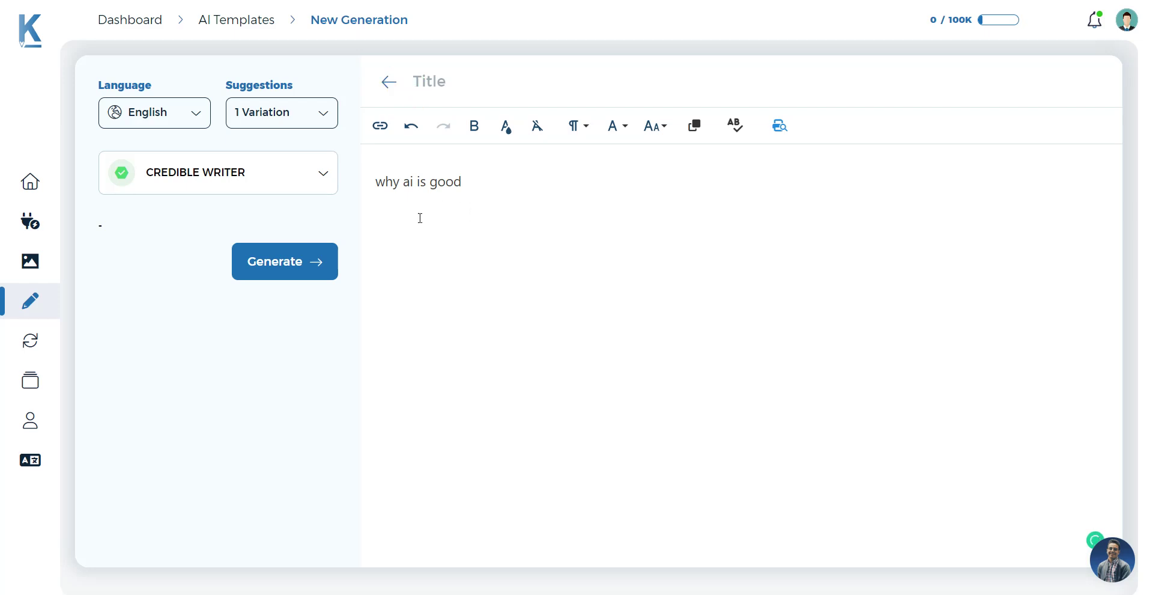
left_click(289, 268)
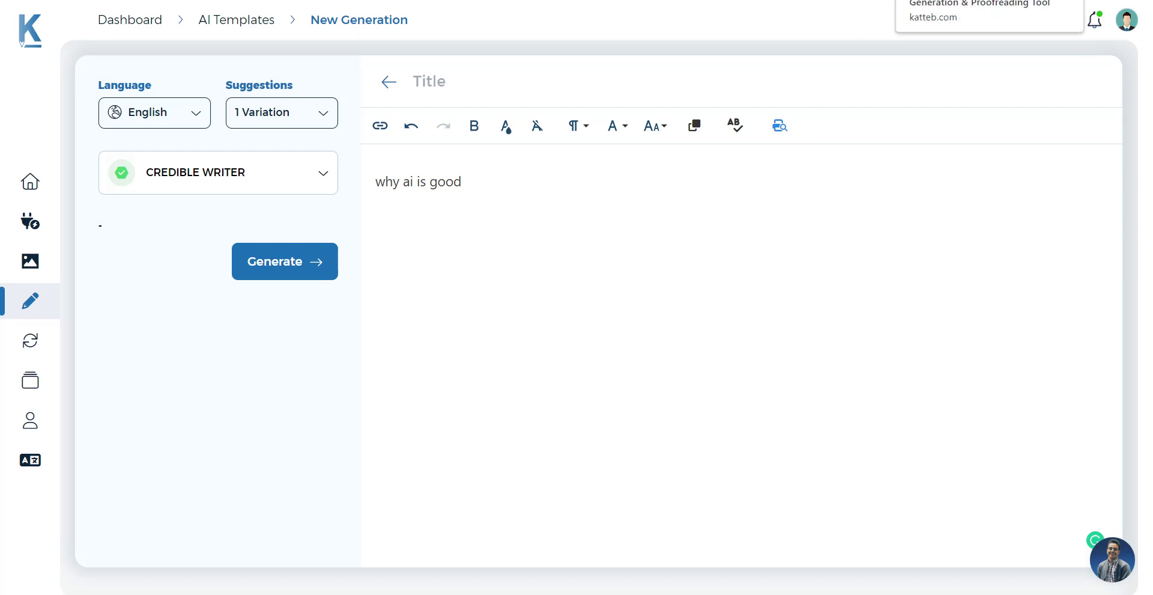
mouse_move(53, 231)
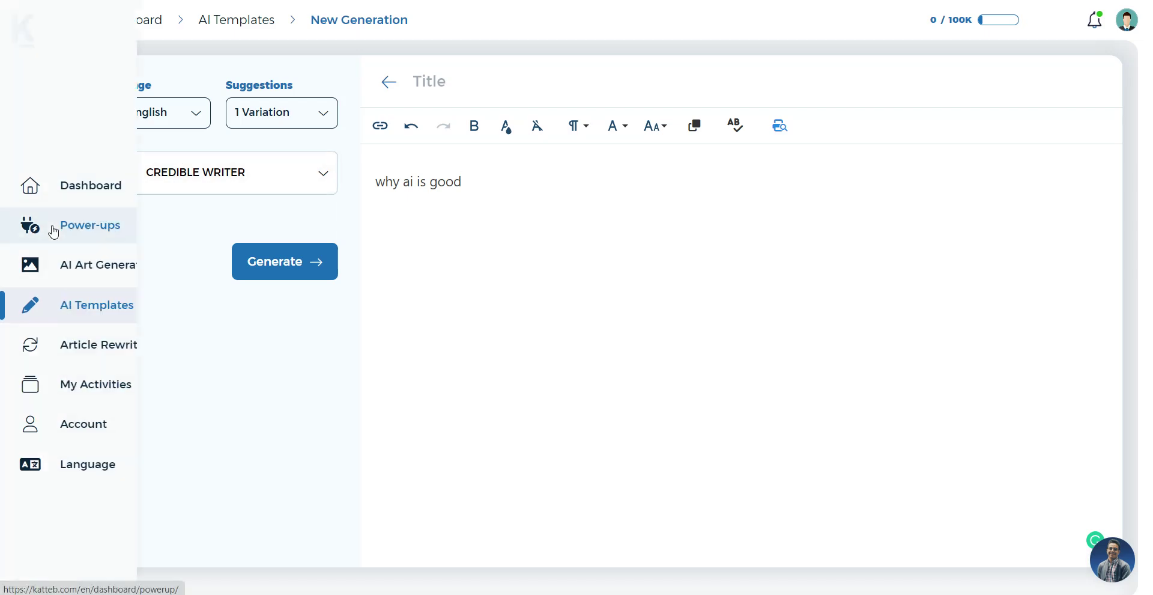
left_click(276, 274)
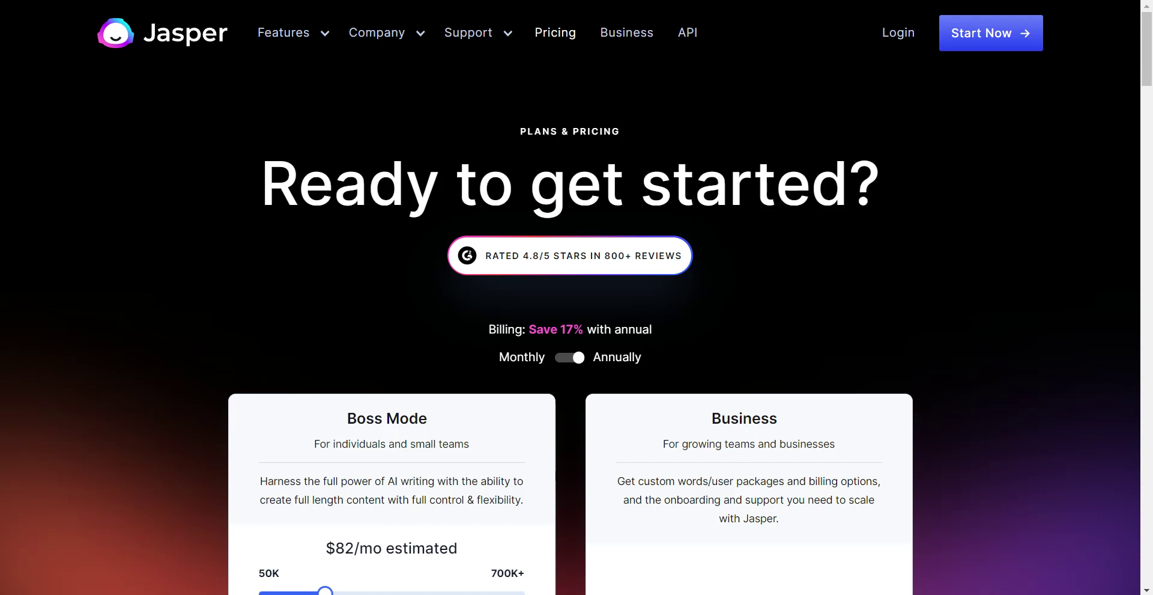
Step: Examine the price and monthly word allowance of the Boss Mode plan on Jasper's pricing page
left_click_drag(1148, 81, 1148, 114)
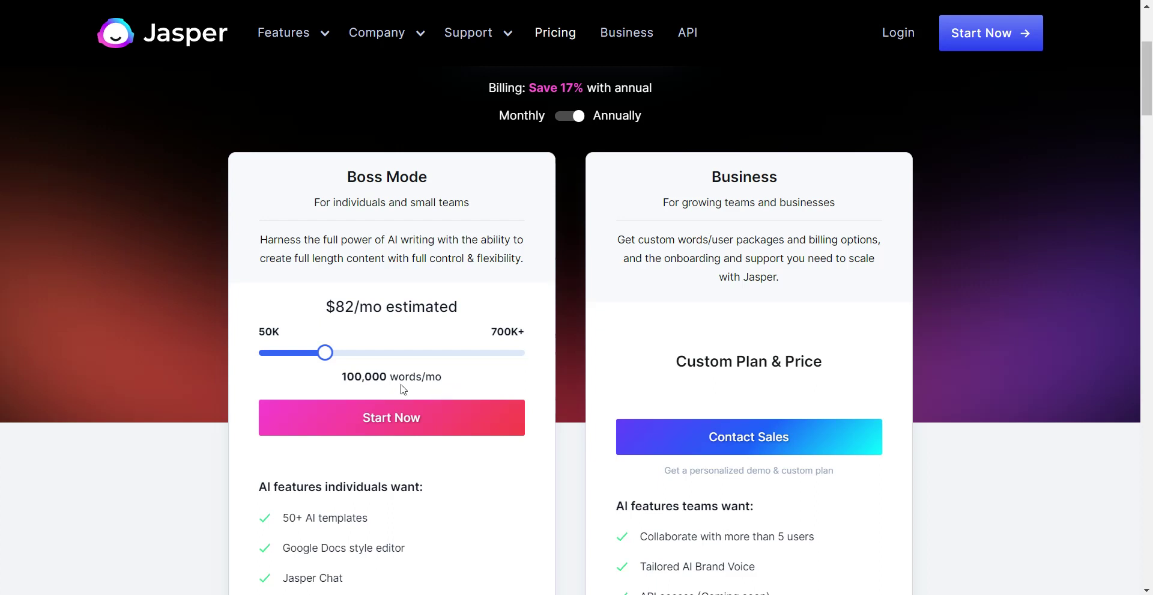
left_click_drag(444, 383, 343, 380)
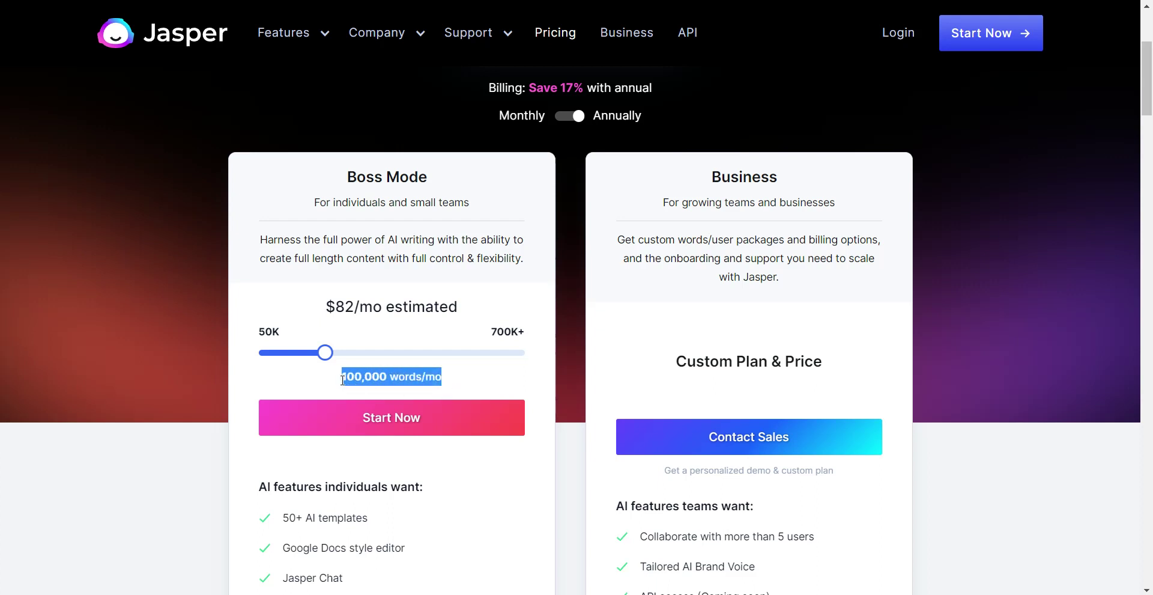
left_click(307, 388)
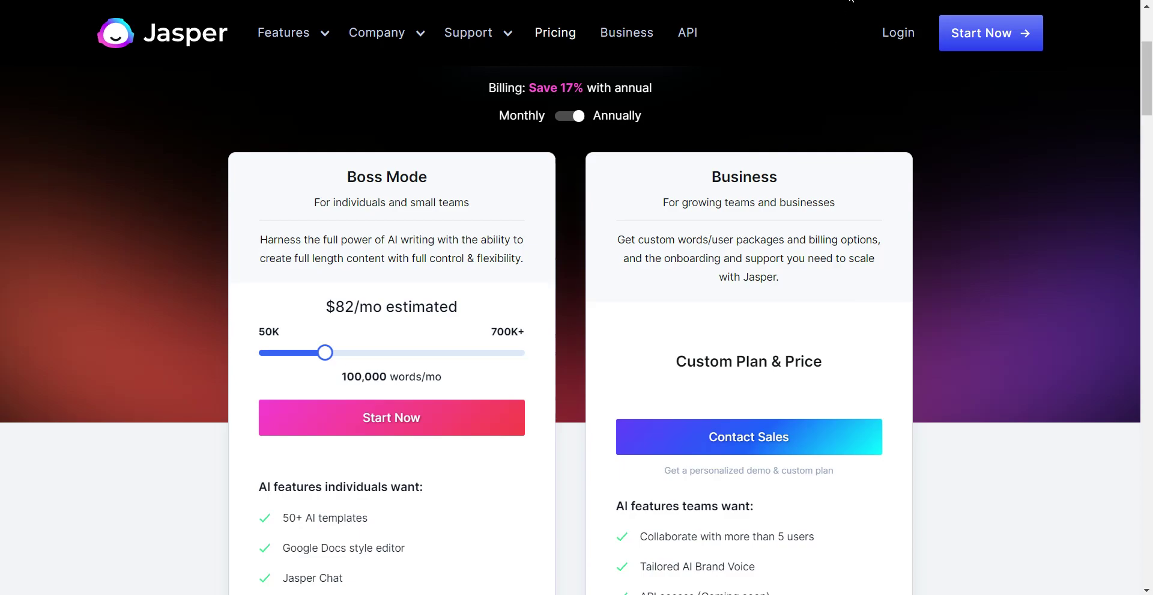
Step: Switch to the TierMaker list and place the Jasper logo in tier D and the masked superhero mascot in tier S
key("ctrl+Tab")
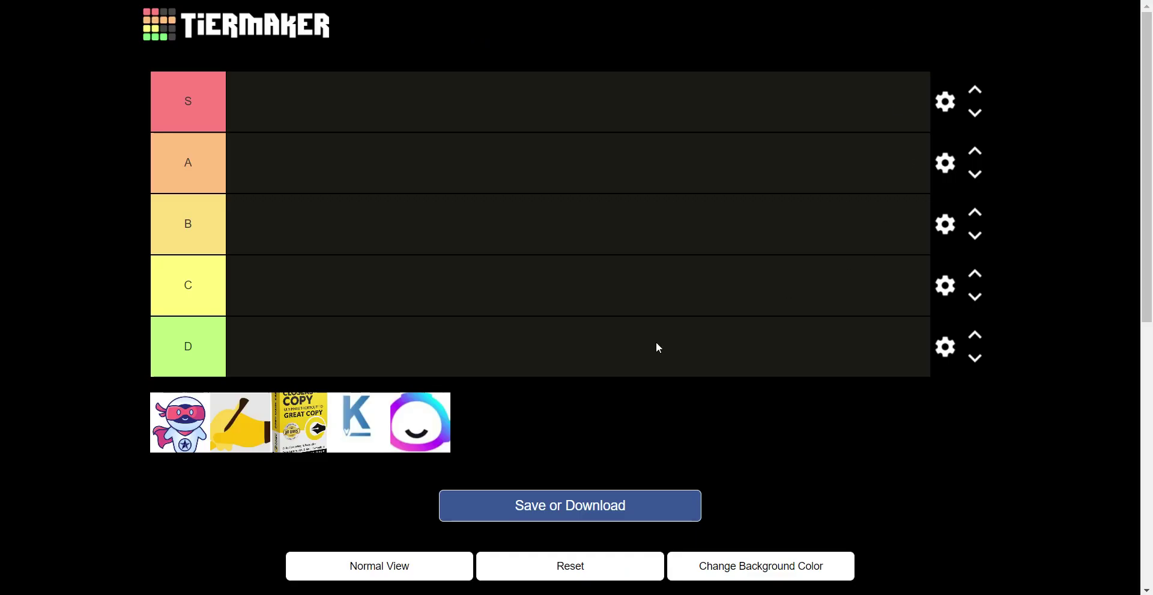
left_click_drag(428, 427, 296, 352)
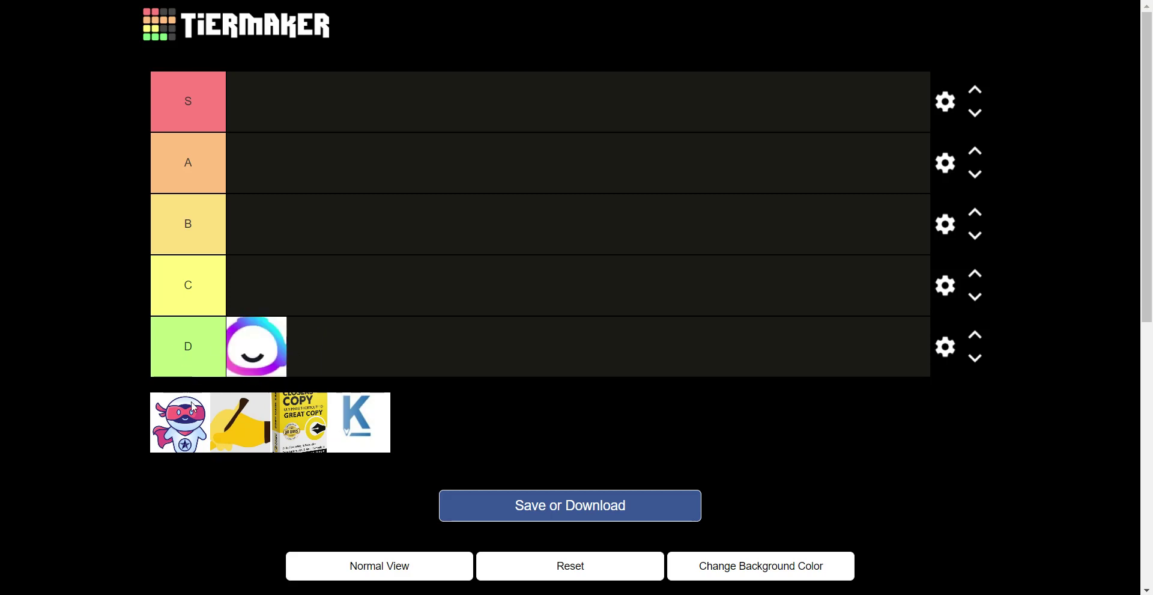
left_click_drag(180, 439, 294, 123)
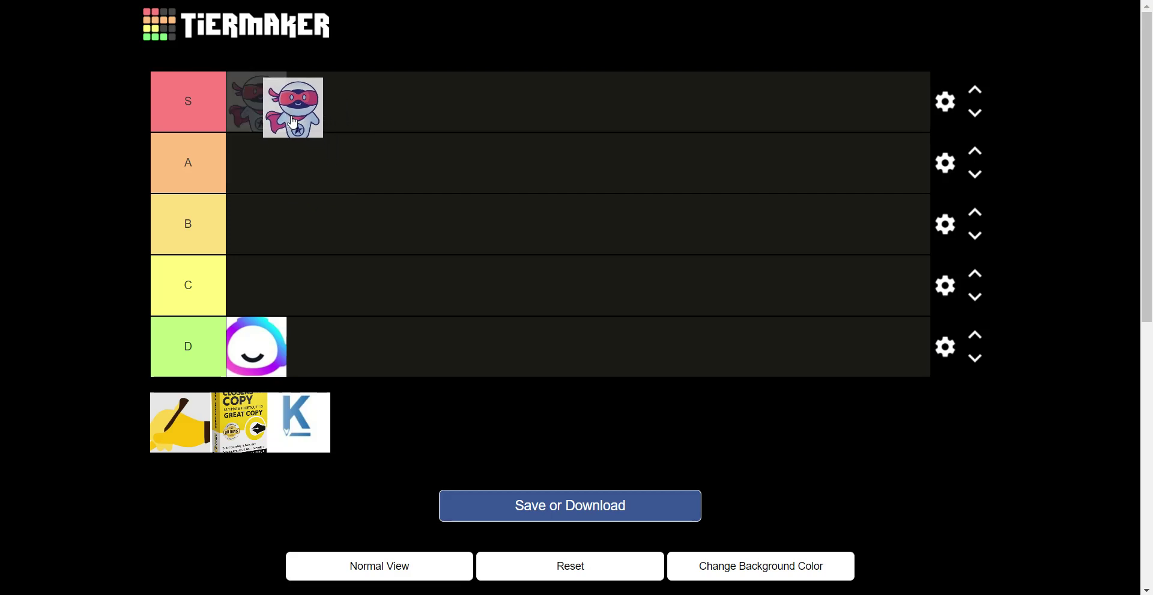